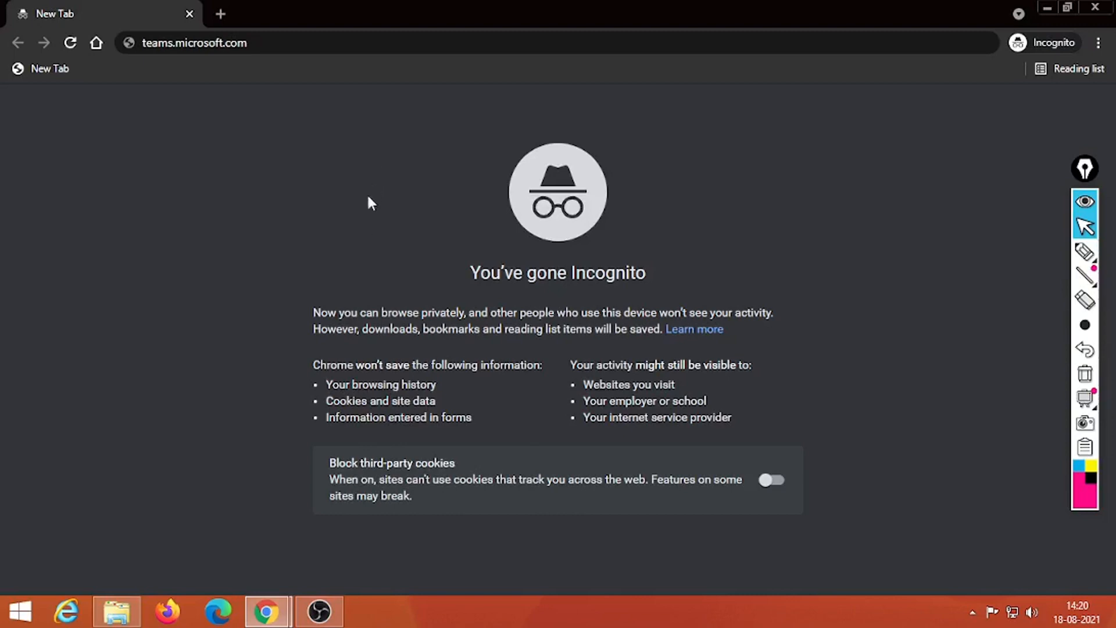
Step: Highlight the teams.microsoft.com address, then load it to reach the Microsoft sign-in page
mouse_move(1082, 251)
left_click(1007, 252)
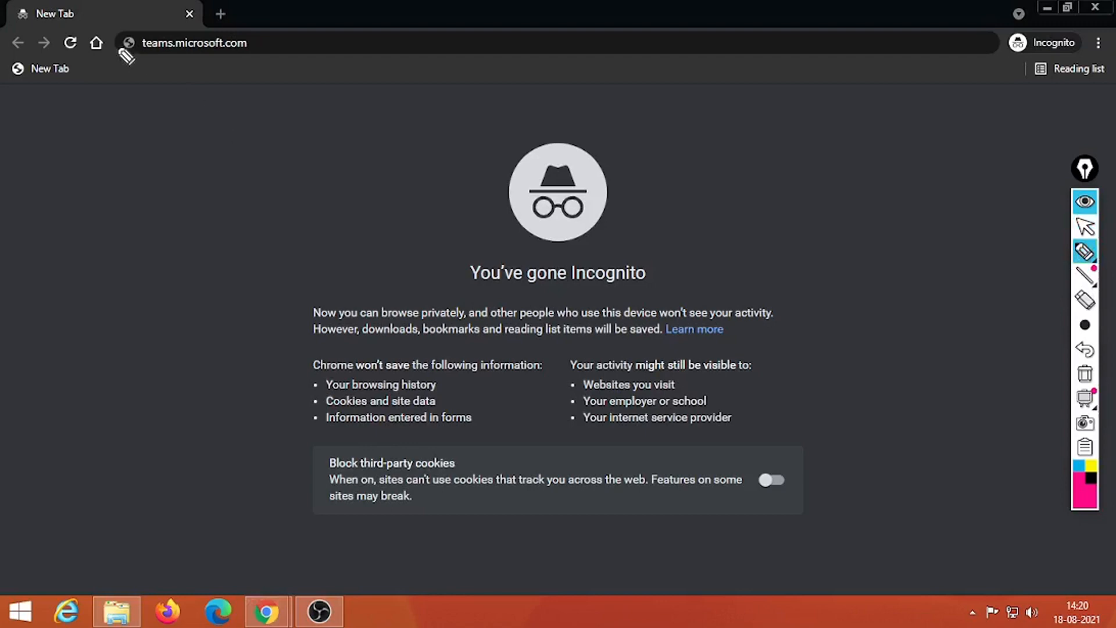
mouse_move(118, 28)
left_mouse_down()
mouse_move(252, 60)
mouse_move(273, 30)
mouse_move(116, 27)
left_mouse_up()
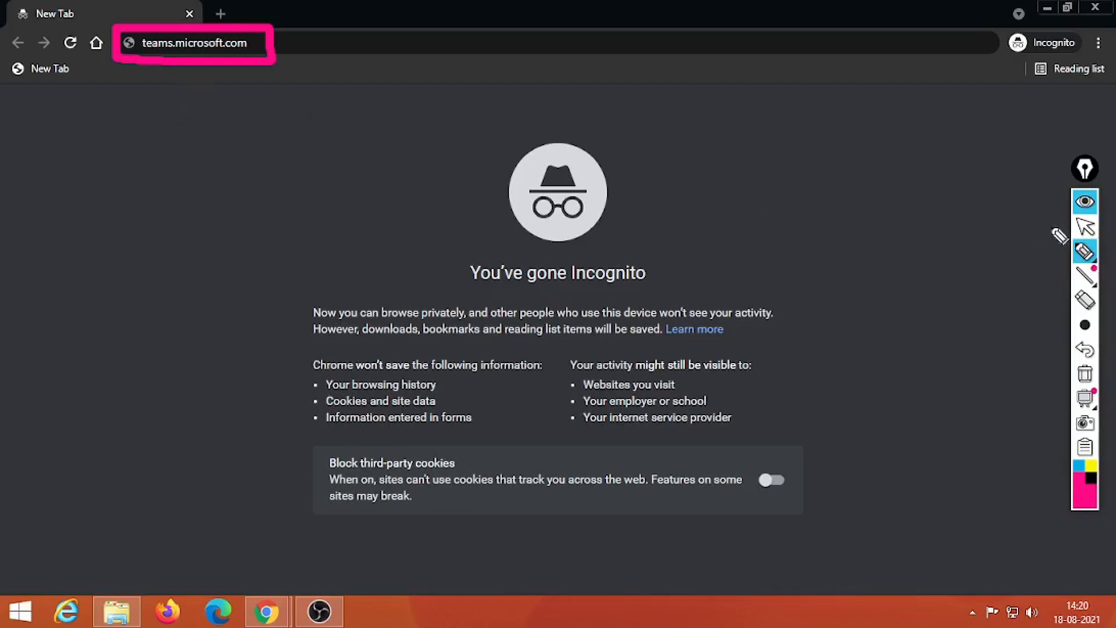
left_click(1084, 227)
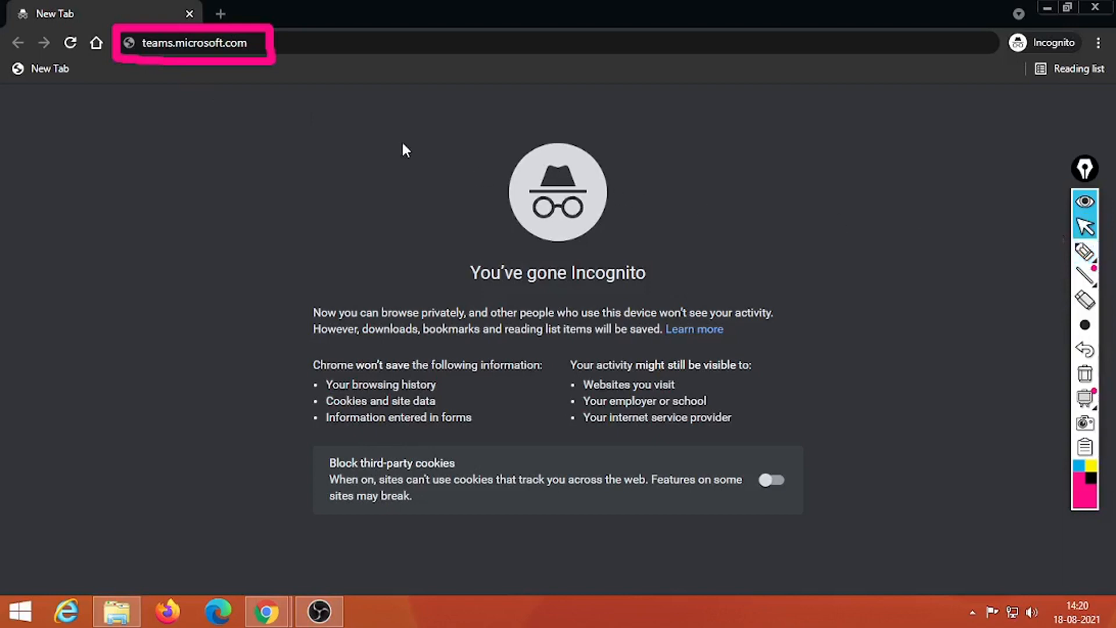
left_click(361, 48)
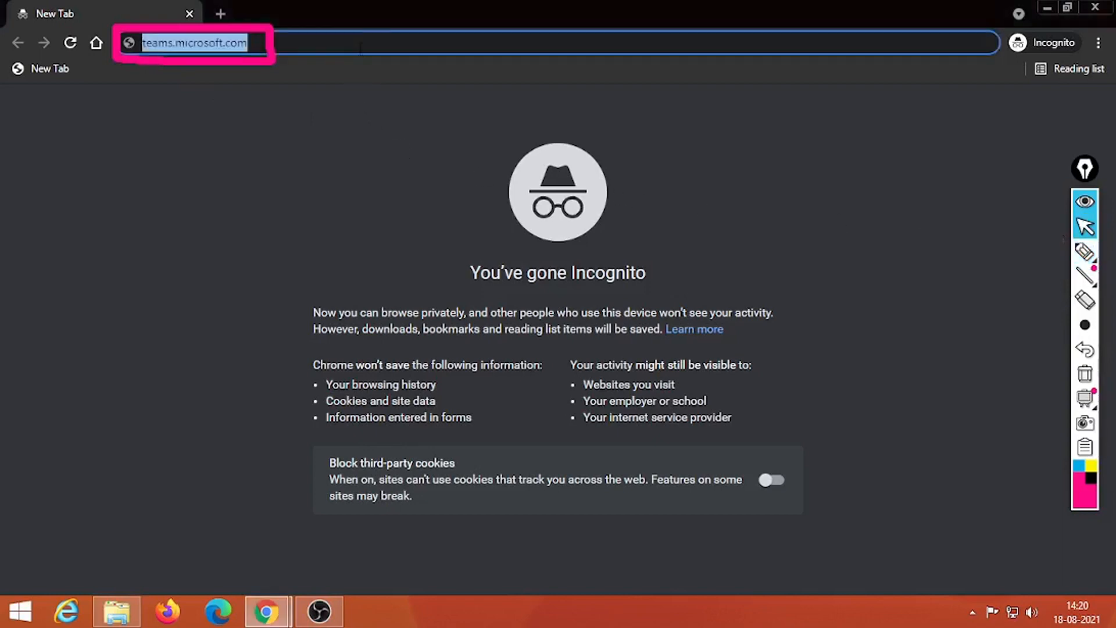
key("Return")
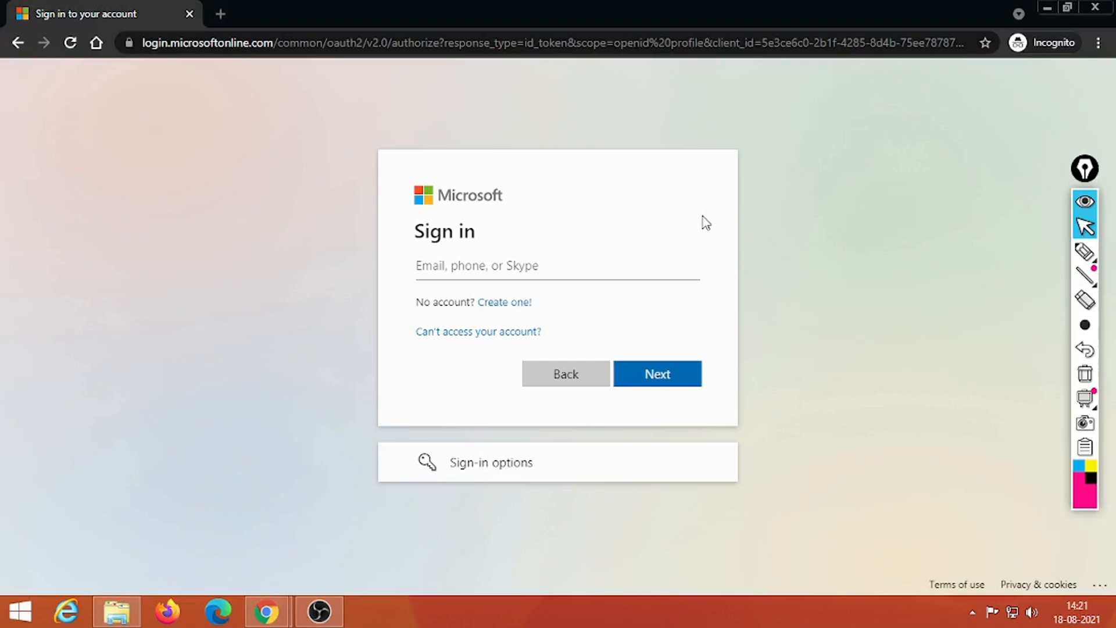
Step: Enter the faculty account's e-mail, then its password (correcting a typo), and submit
left_click(560, 263)
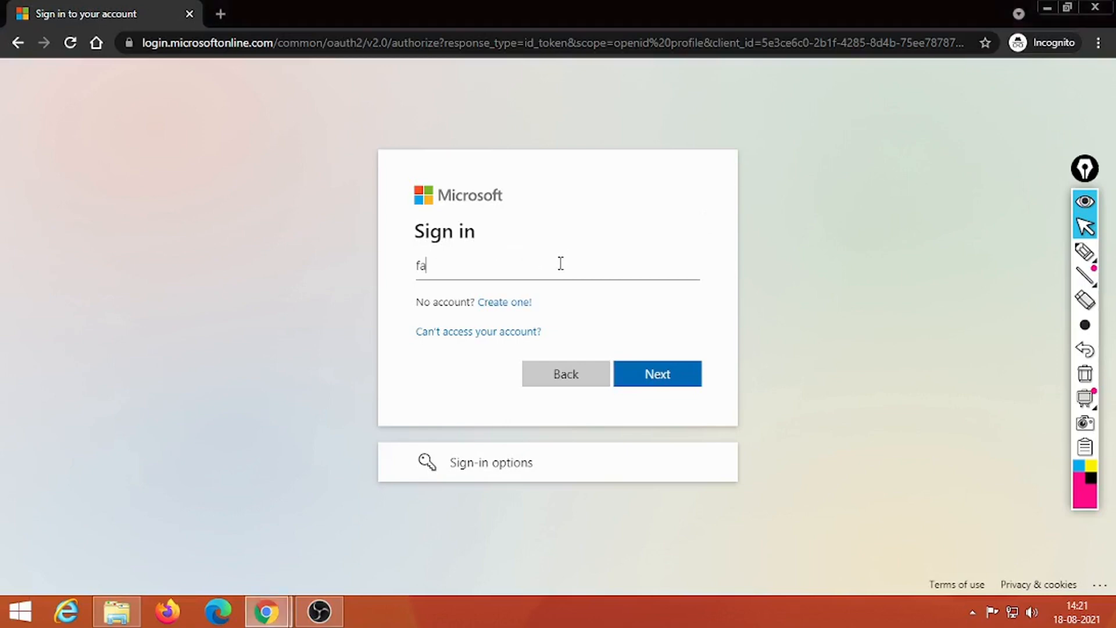
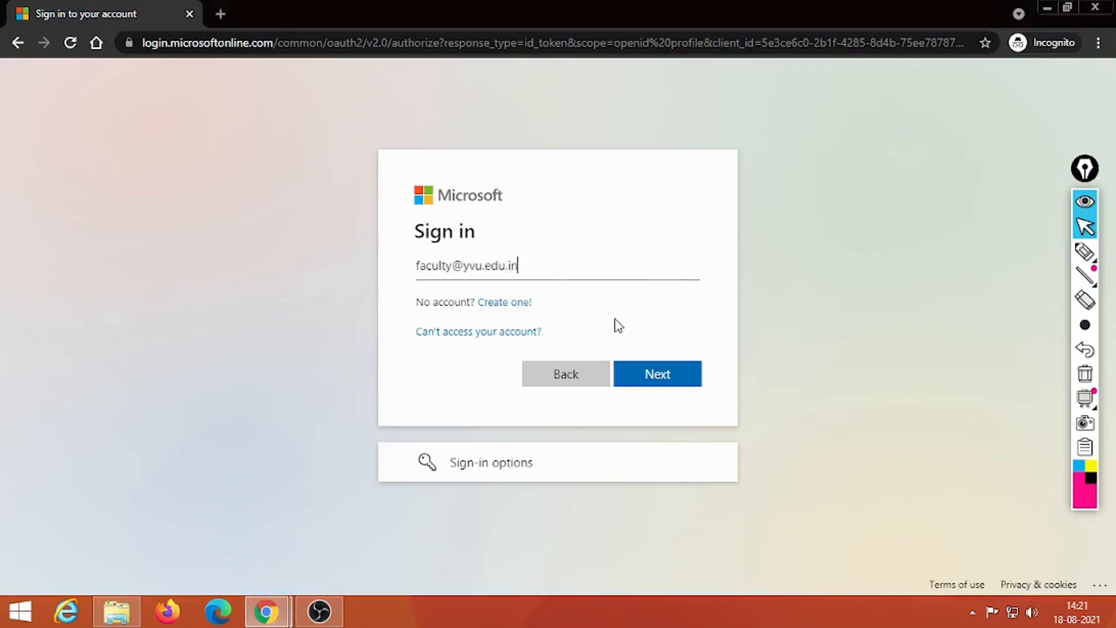
left_click(653, 373)
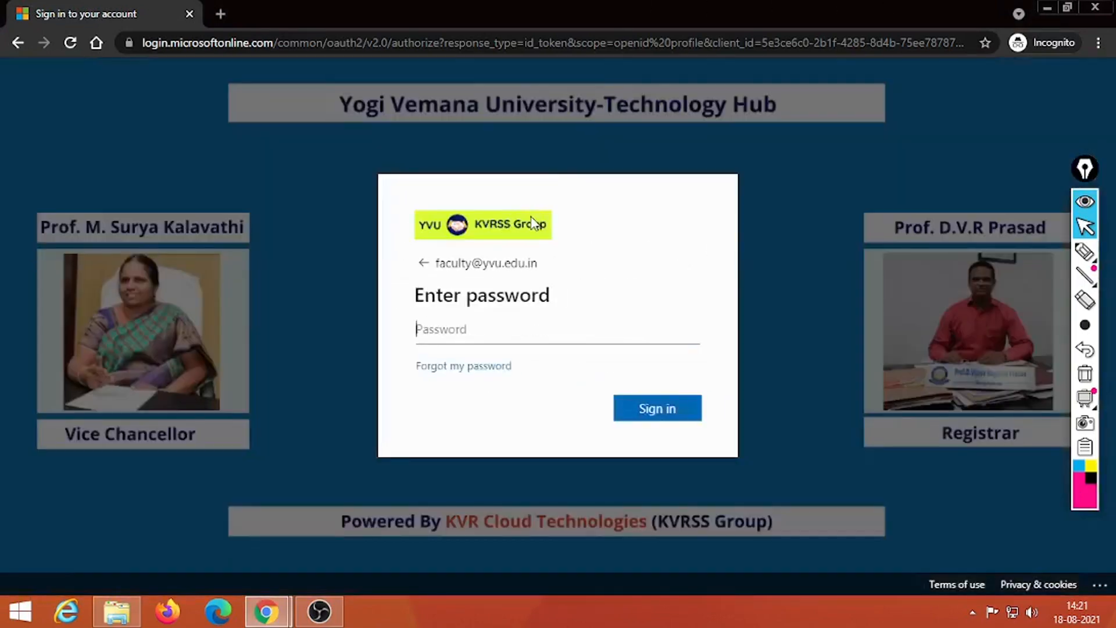
type("*****")
key("BackSpace")
key("BackSpace")
key("BackSpace")
key("BackSpace")
key("BackSpace")
type("*************")
key("Return")
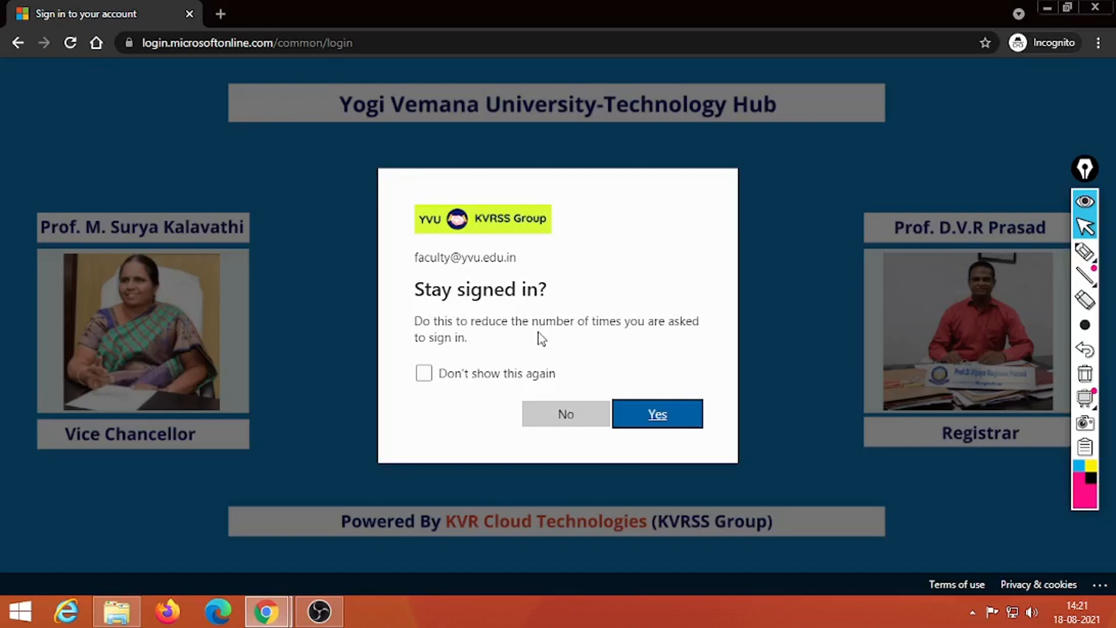
Step: Answer No to 'Stay signed in?' and let Teams load the Demo Today team
left_click(567, 413)
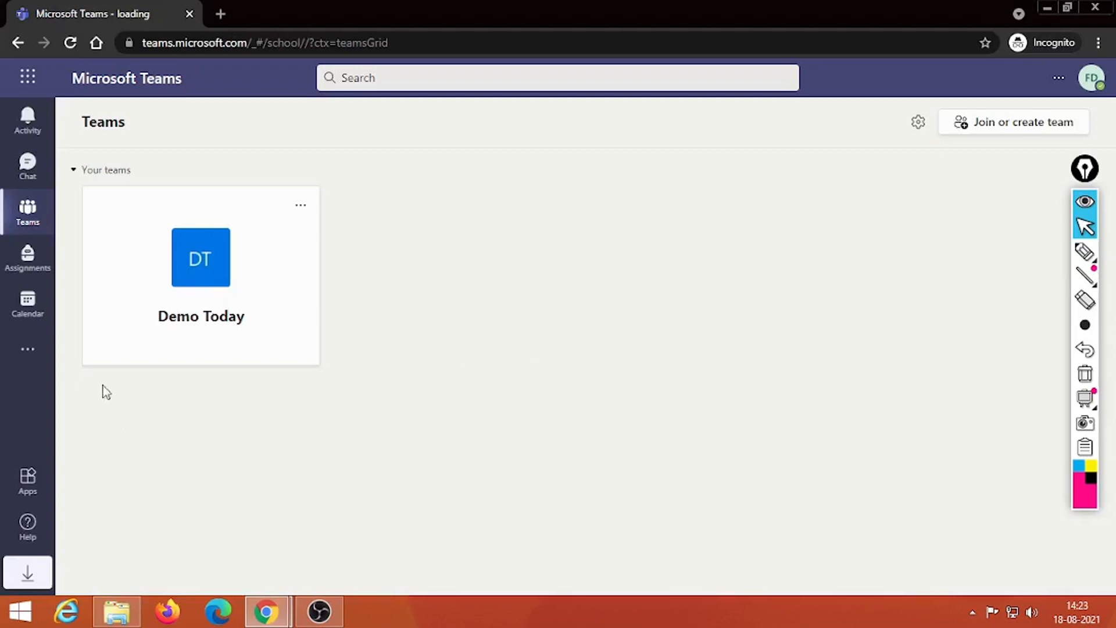
Step: Create 'Attendance with channel' for 18 Aug, 2:30–3:00 PM in Demo Today > General, and send it
left_click(30, 308)
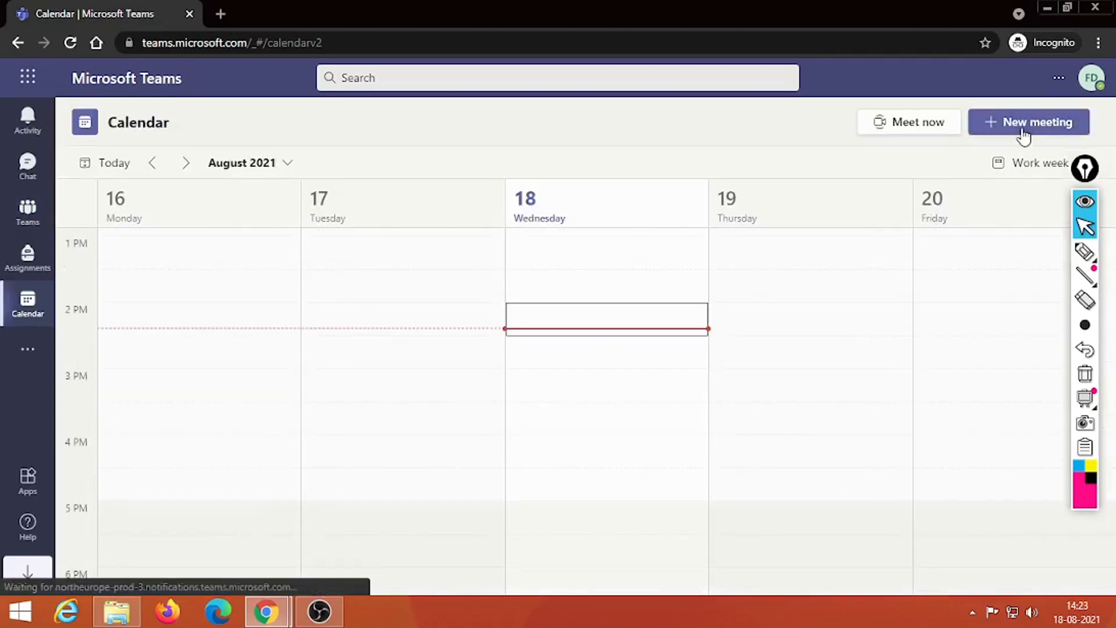
left_click(1021, 131)
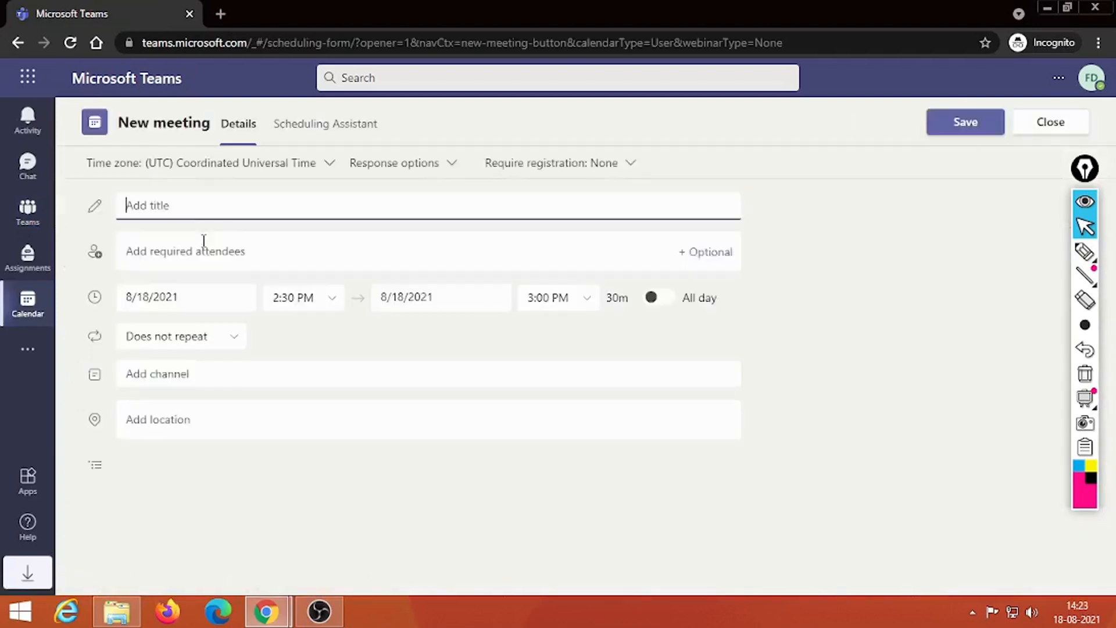
type("Atte")
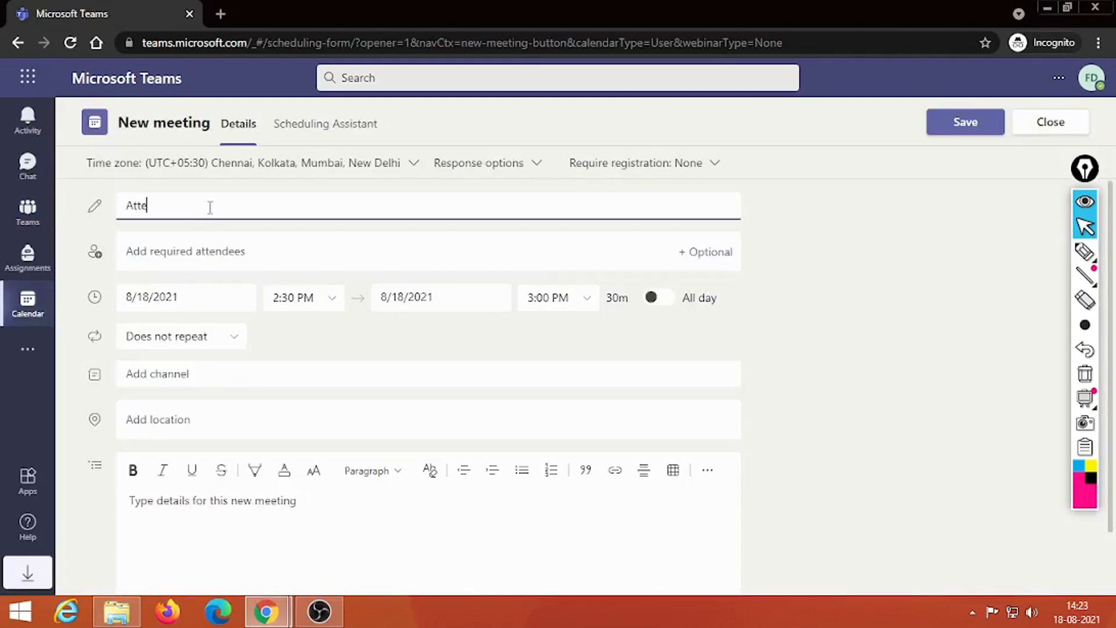
type("ndance with channel")
left_click(238, 378)
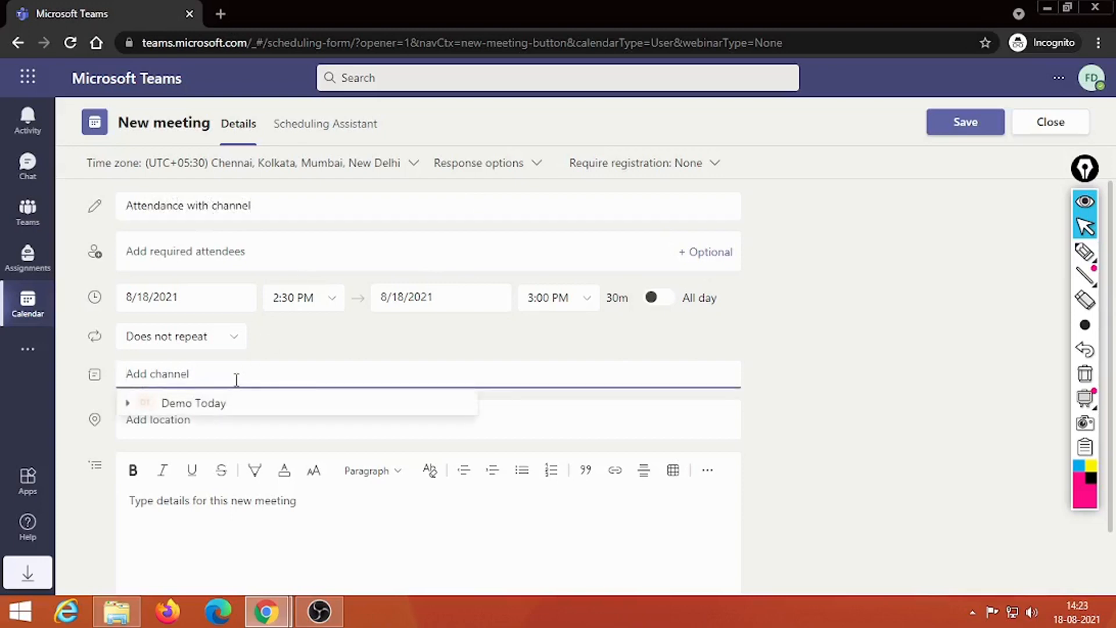
left_click(209, 406)
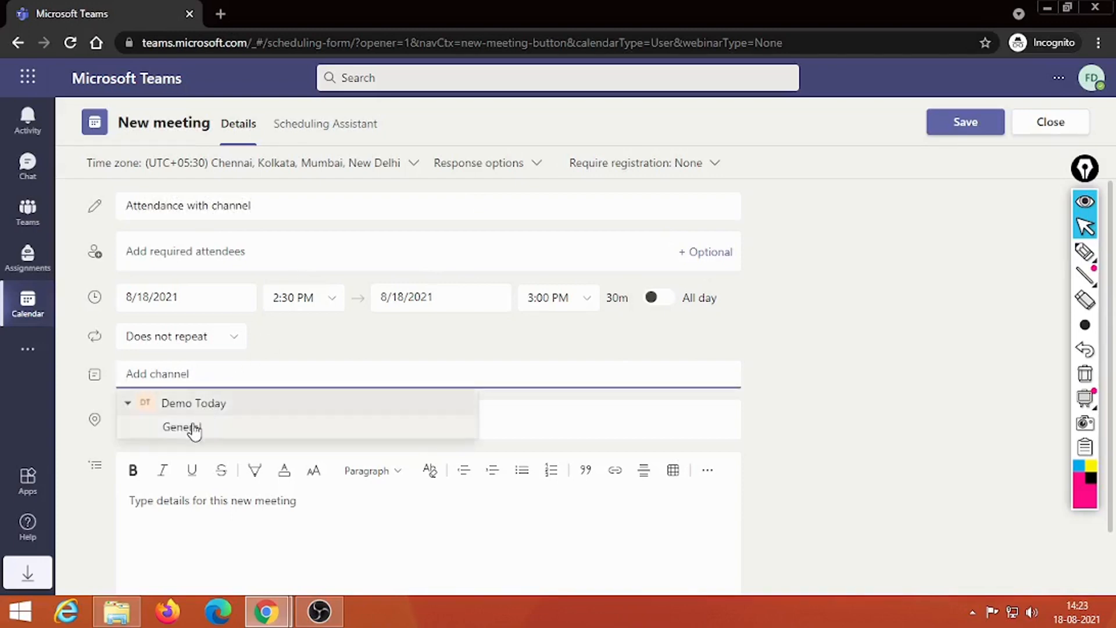
left_click(189, 429)
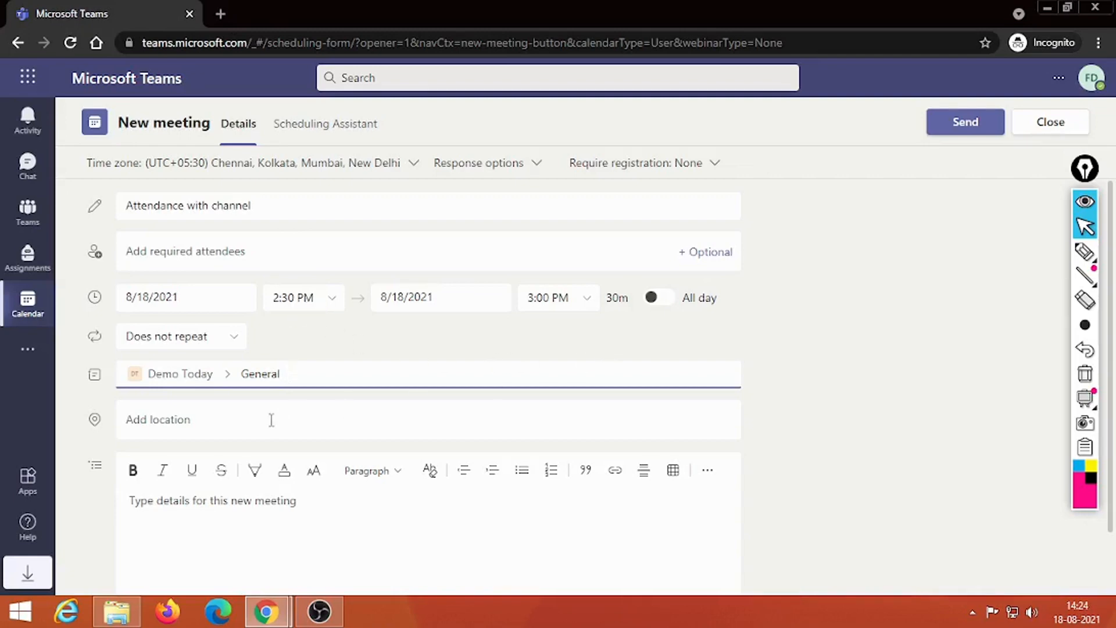
left_click(202, 499)
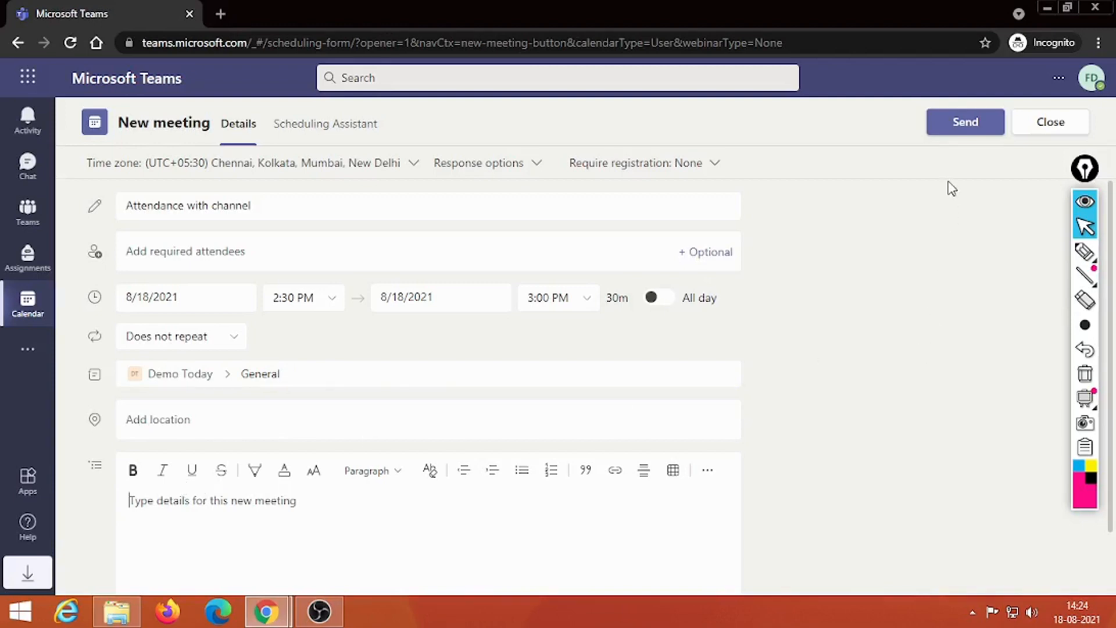
left_click(954, 129)
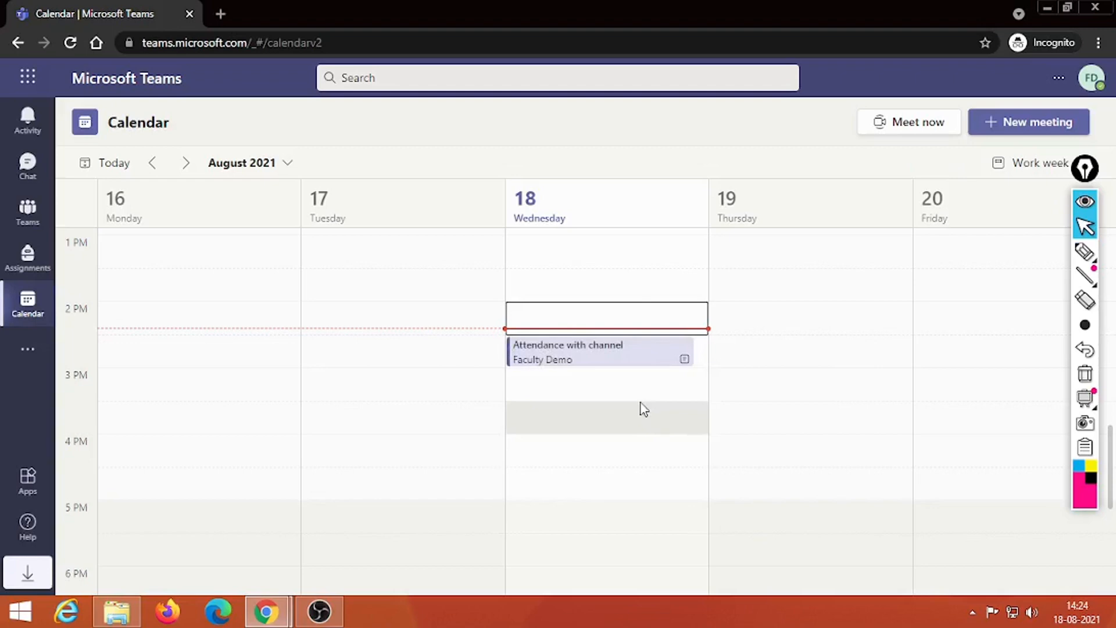
Step: Join 'Attendance with channel' after allowing device access, with camera and microphone off
left_click(605, 354)
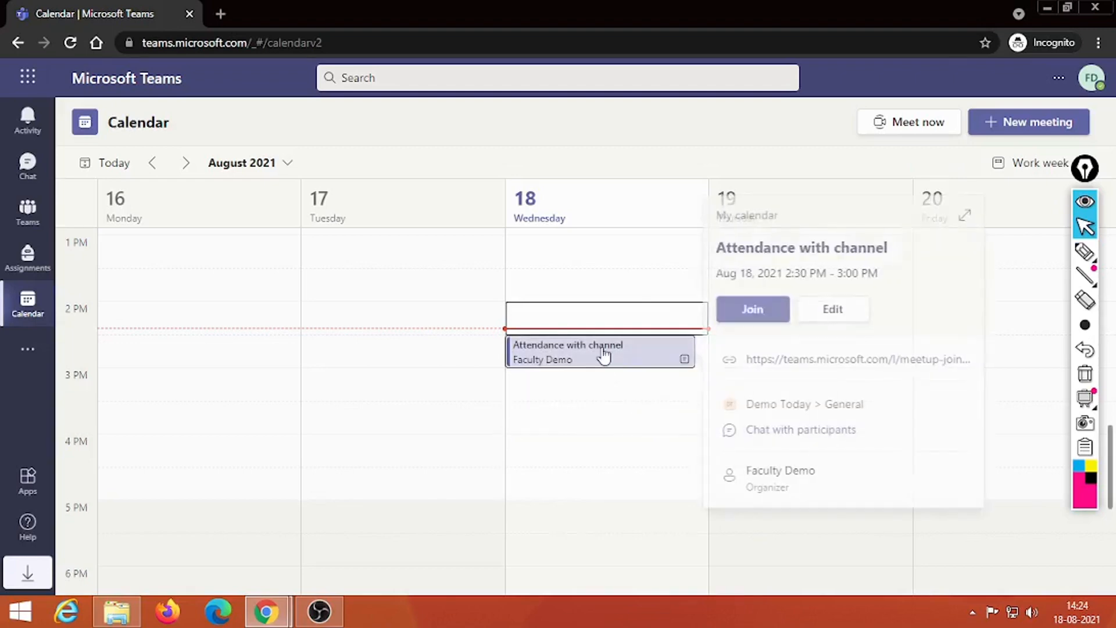
left_click(750, 311)
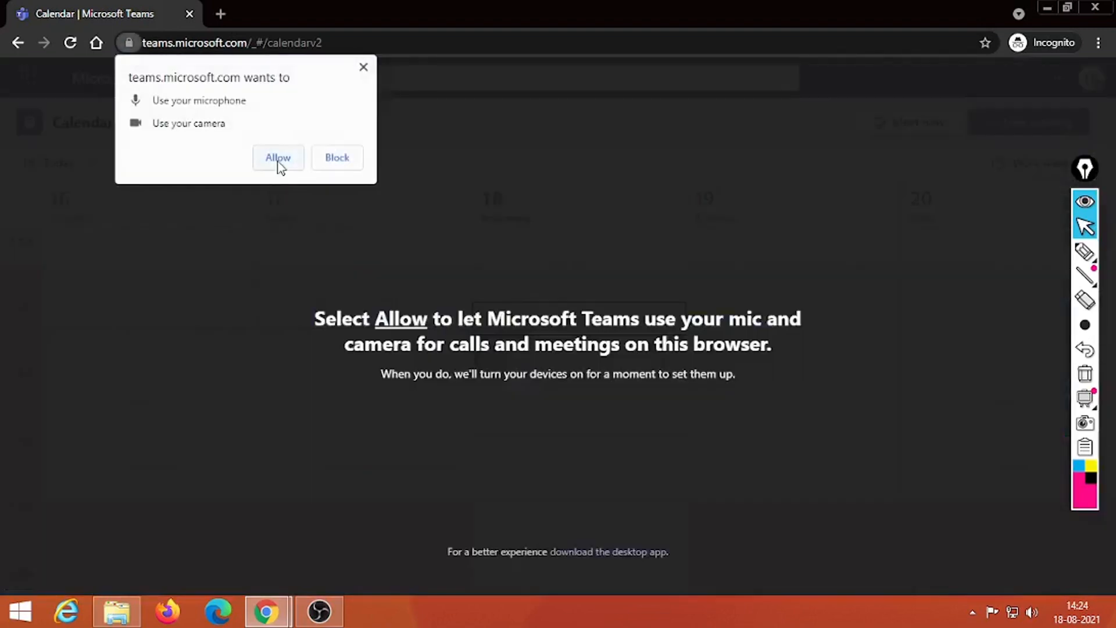
left_click(277, 157)
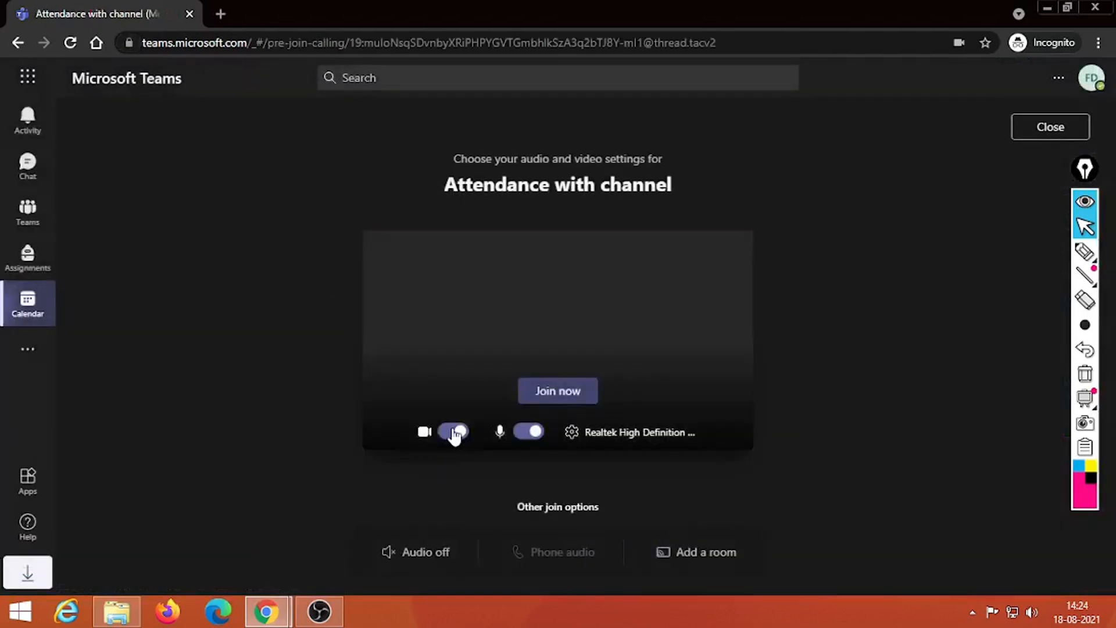
left_click(453, 431)
left_click(526, 432)
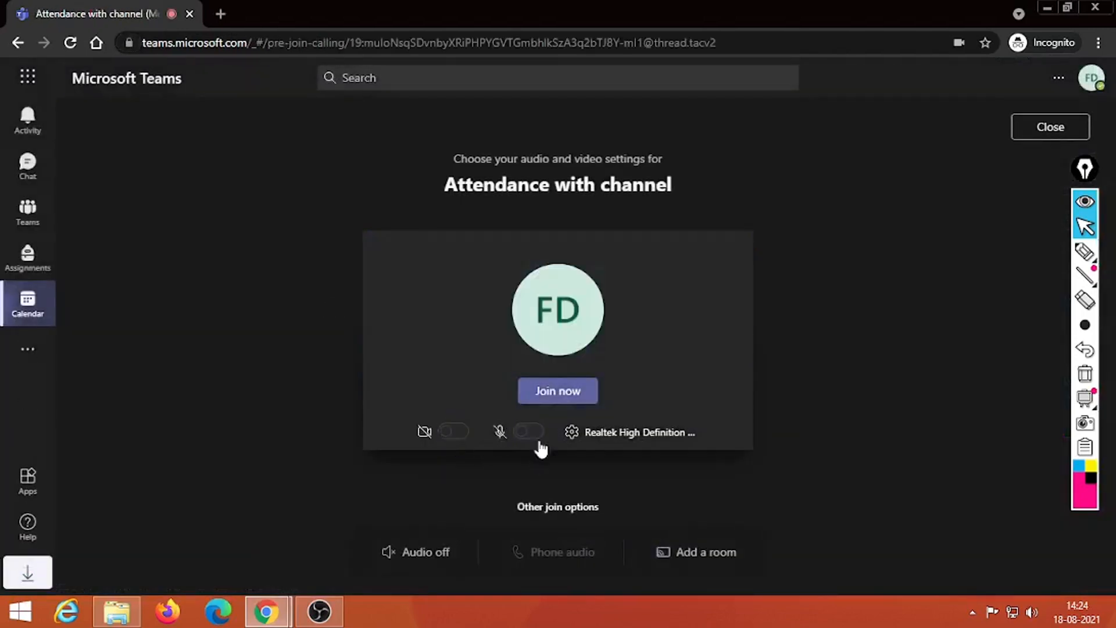
left_click(557, 391)
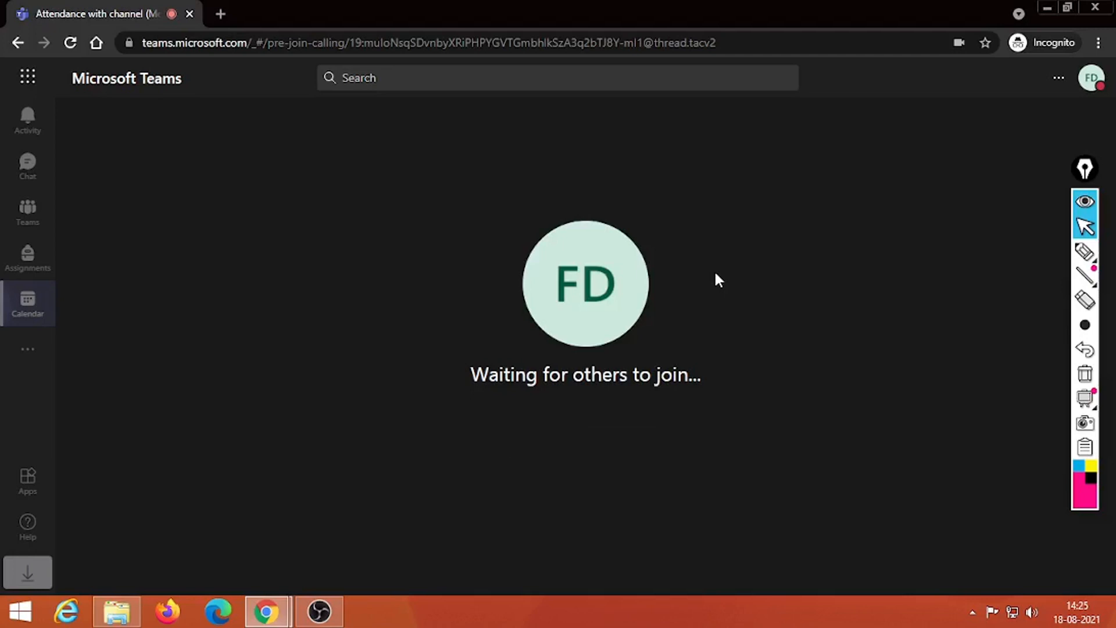
Step: Mark and clear a pen annotation, then open the People pane showing Faculty Demo as organizer
mouse_move(544, 347)
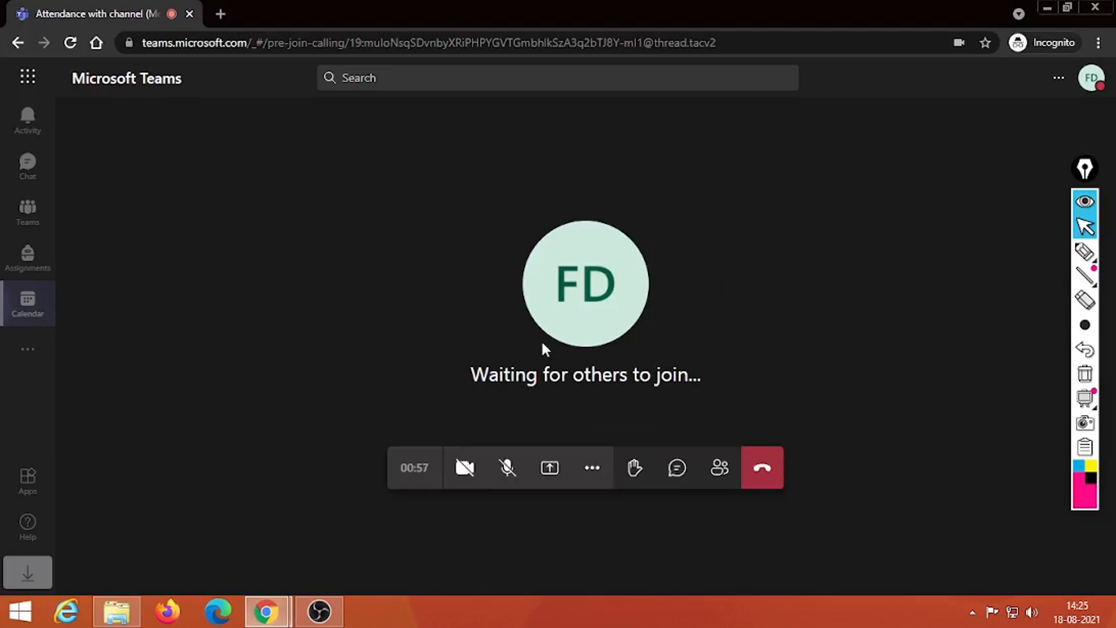
mouse_move(1086, 255)
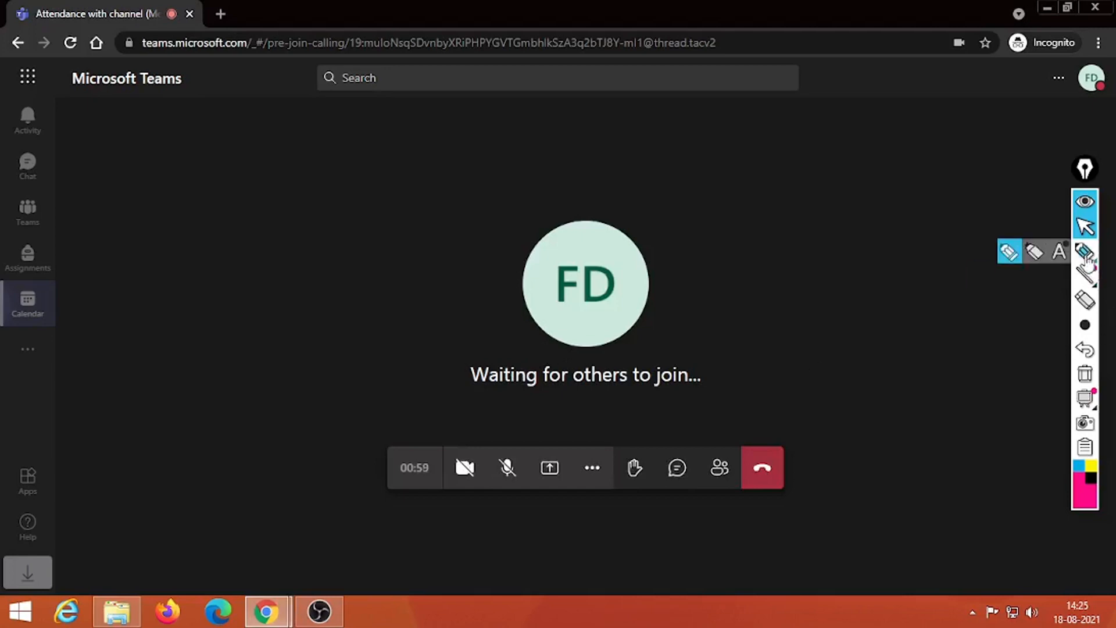
left_click(1010, 253)
mouse_move(716, 431)
left_mouse_down()
mouse_move(720, 491)
mouse_move(738, 470)
mouse_move(724, 443)
left_mouse_up()
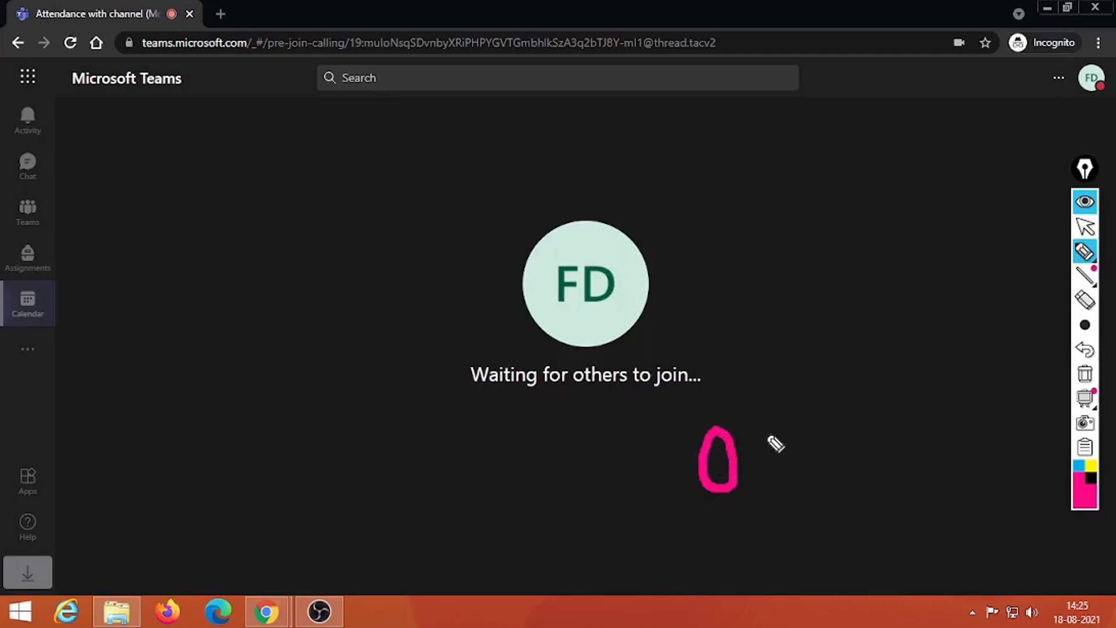
left_click(1085, 373)
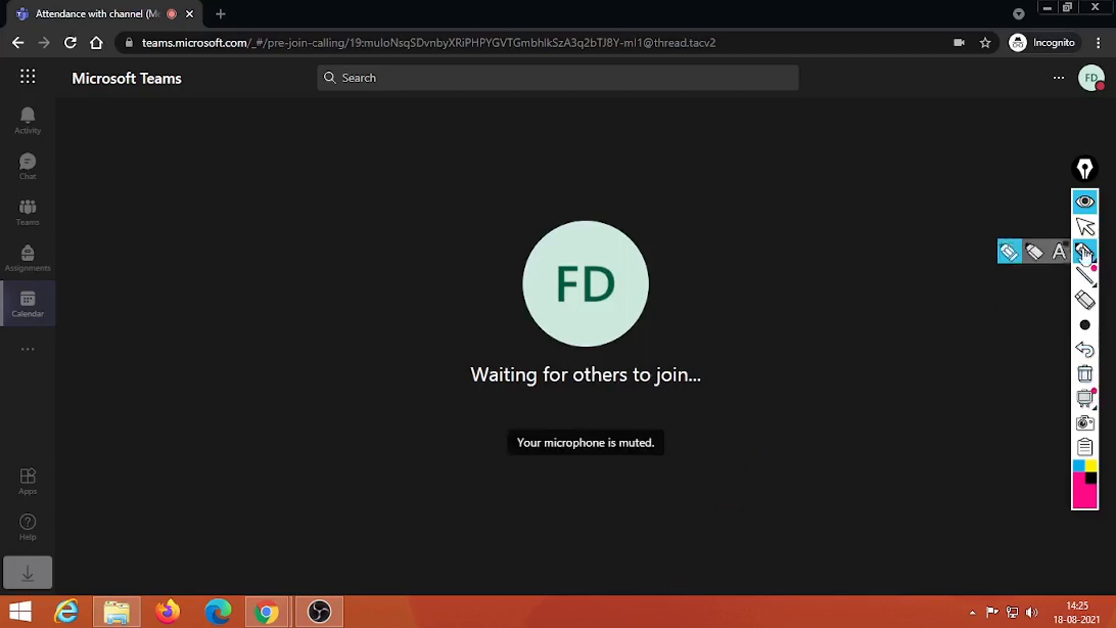
left_click(1084, 227)
left_click(717, 471)
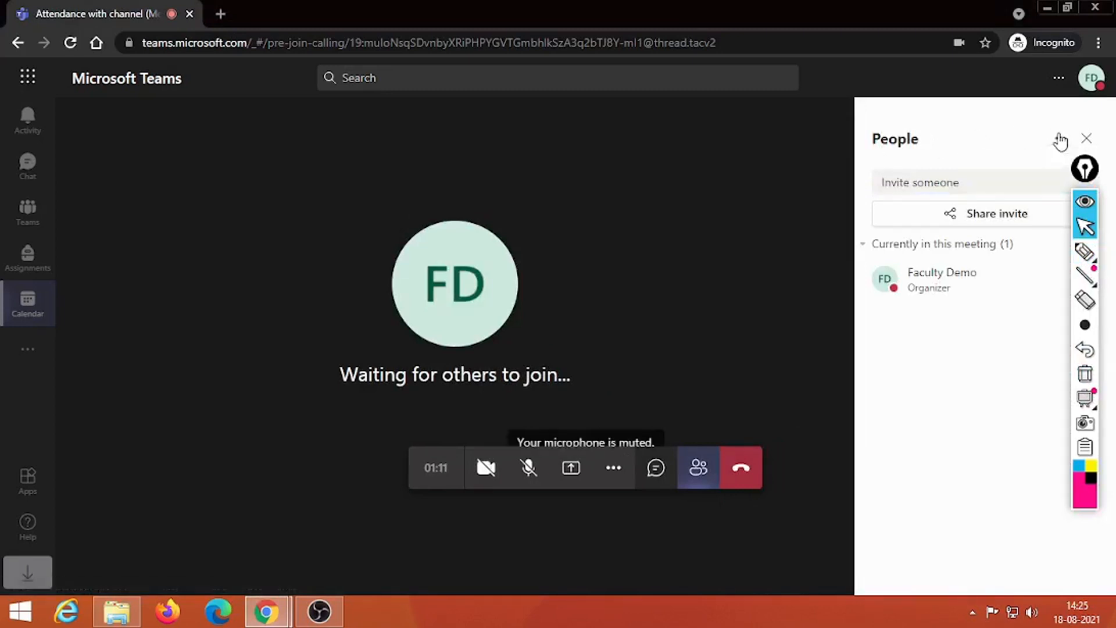
Step: Download the attendance list CSV from the People pane's options, then close the pane
left_click(1060, 141)
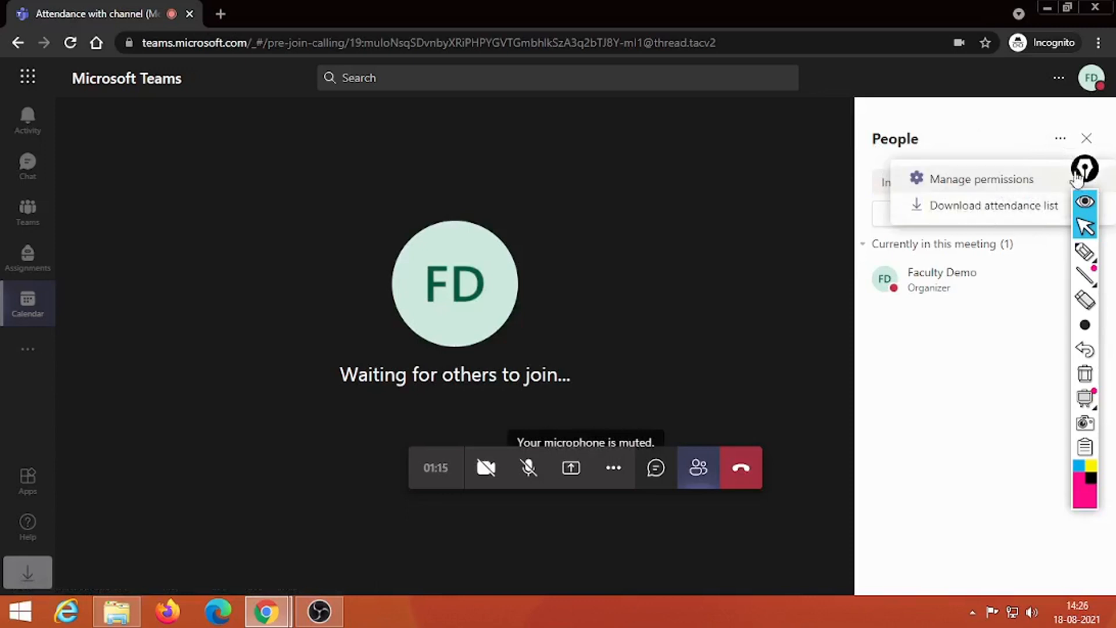
left_click_drag(1084, 169, 182, 155)
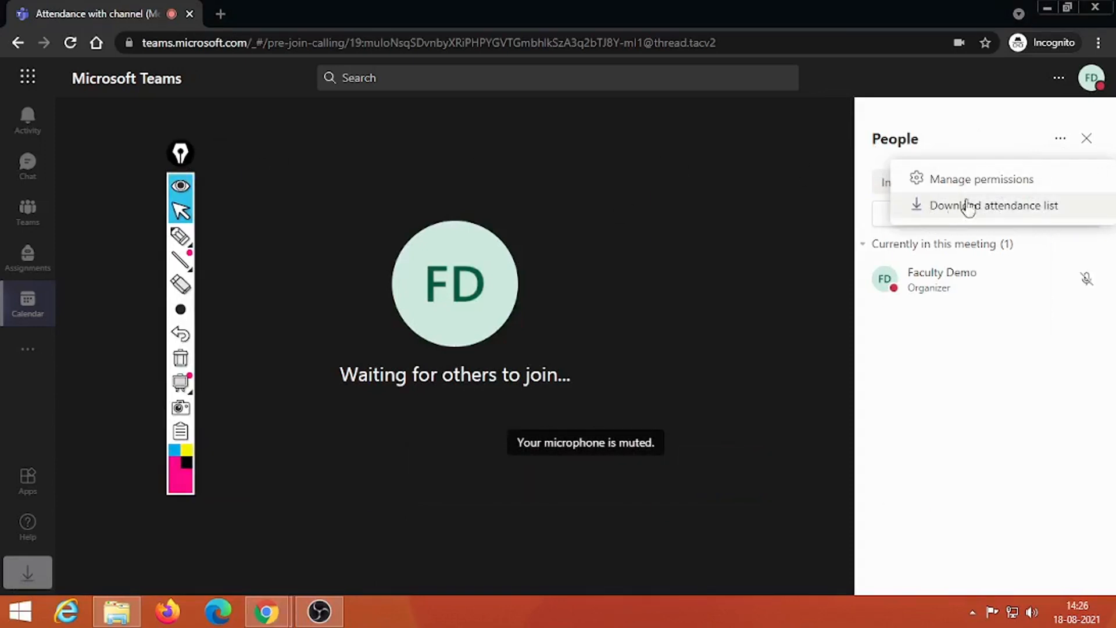
left_click(1029, 212)
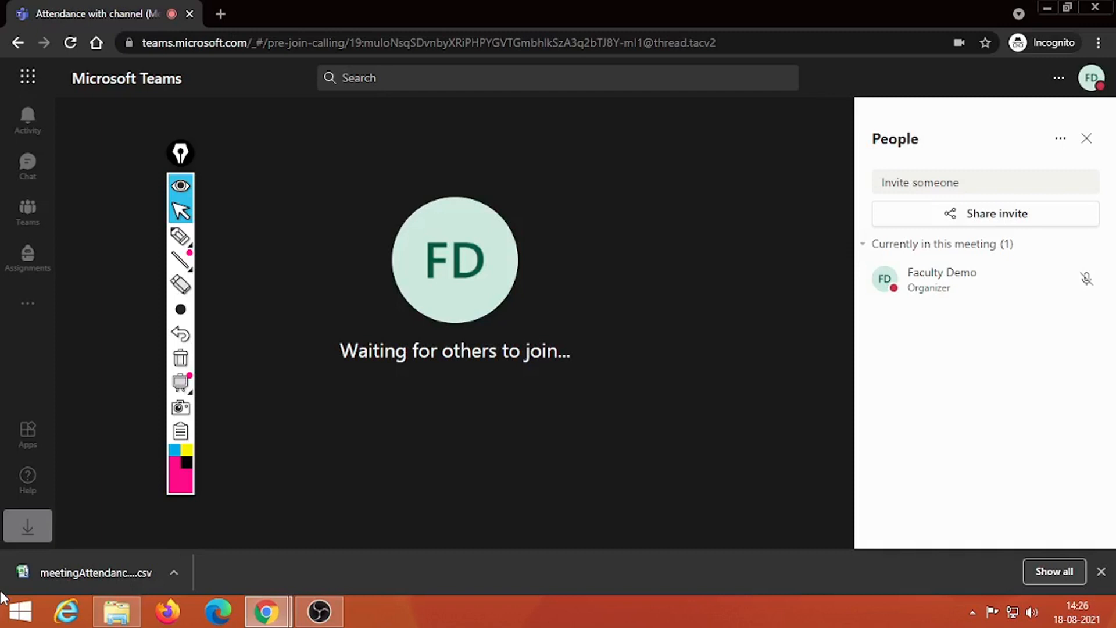
left_click(1086, 138)
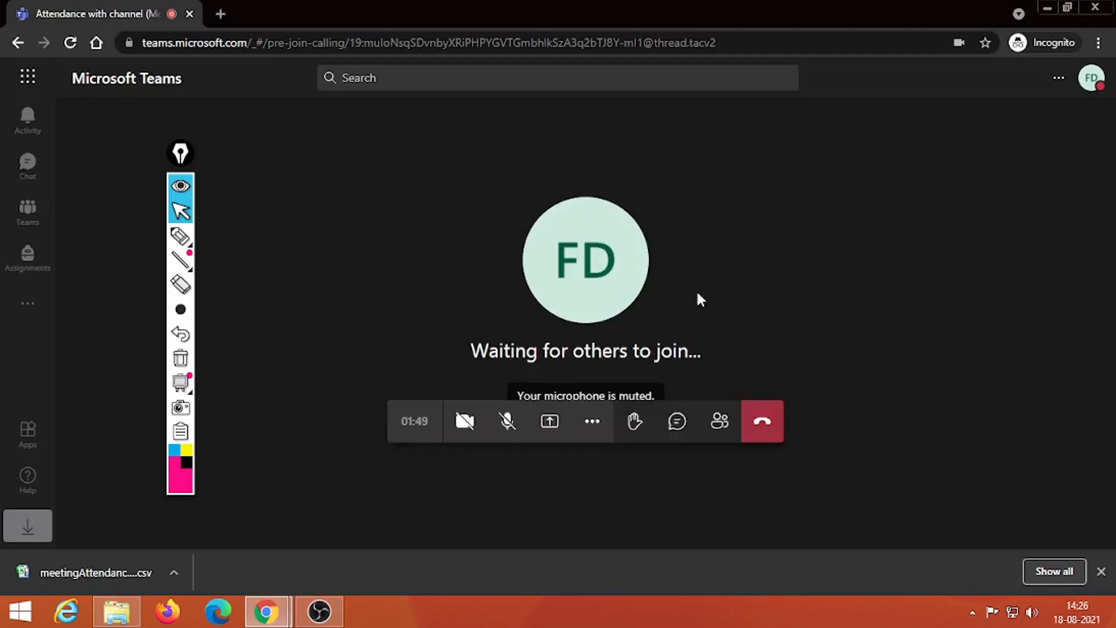
left_click(592, 425)
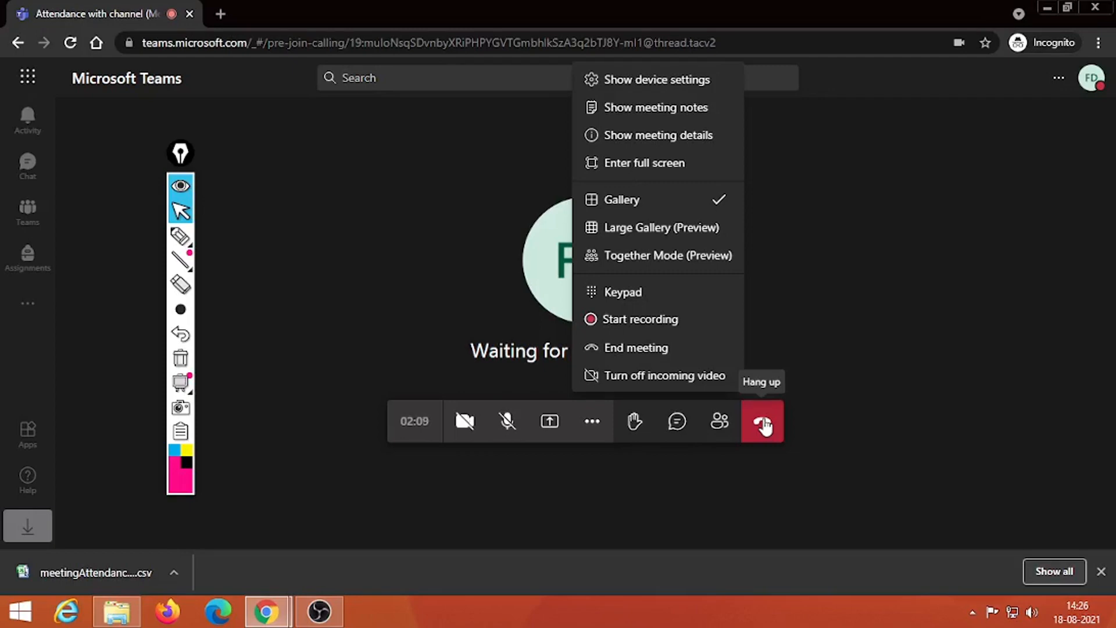
Step: End the meeting for everyone and confirm with End
left_click(627, 351)
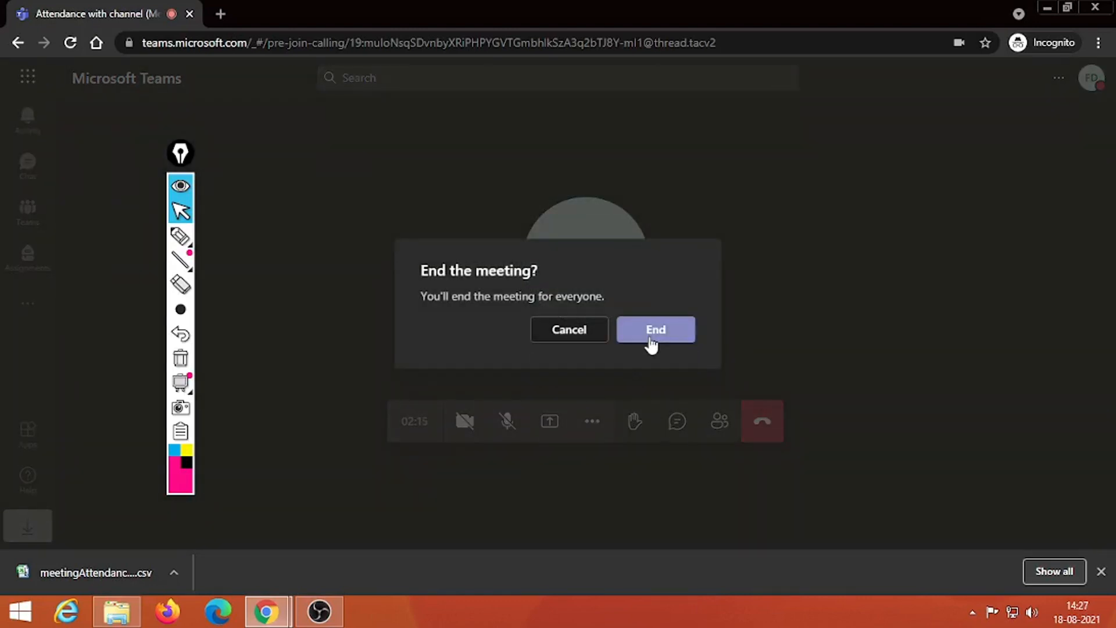
left_click(650, 340)
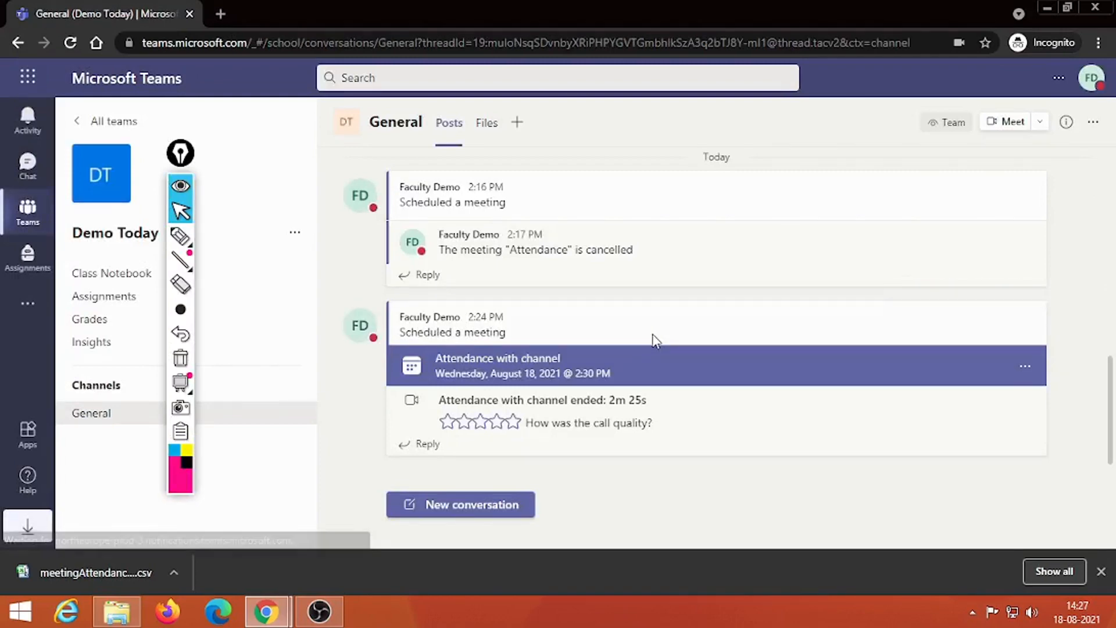
Step: Highlight the reload area, then switch to Chat and back to Demo Today General
left_click_drag(180, 153, 1084, 145)
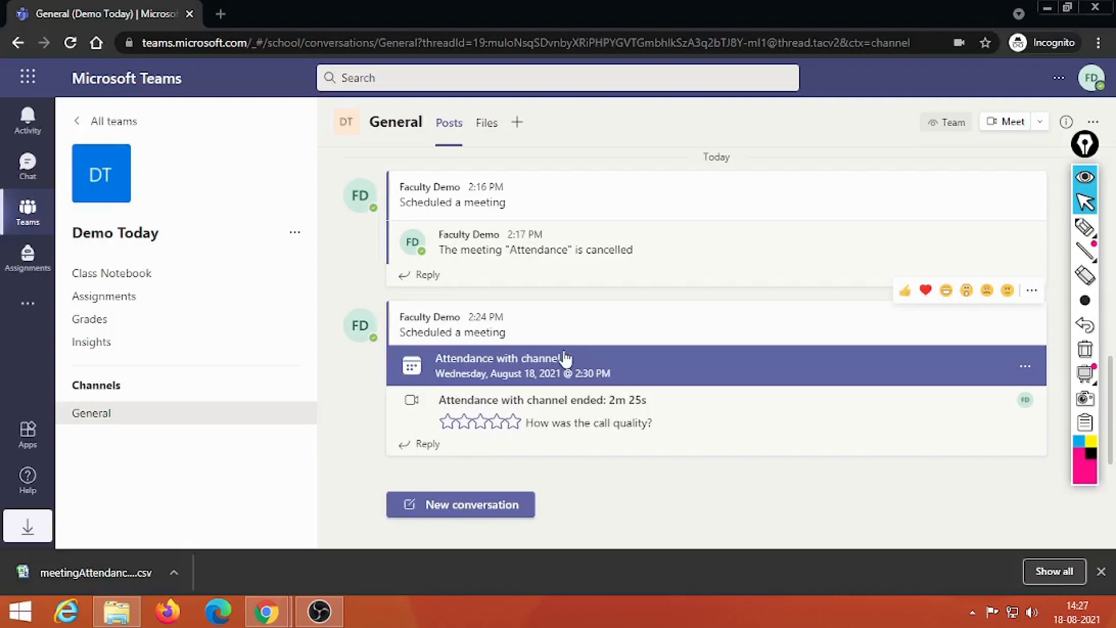
left_click(1084, 224)
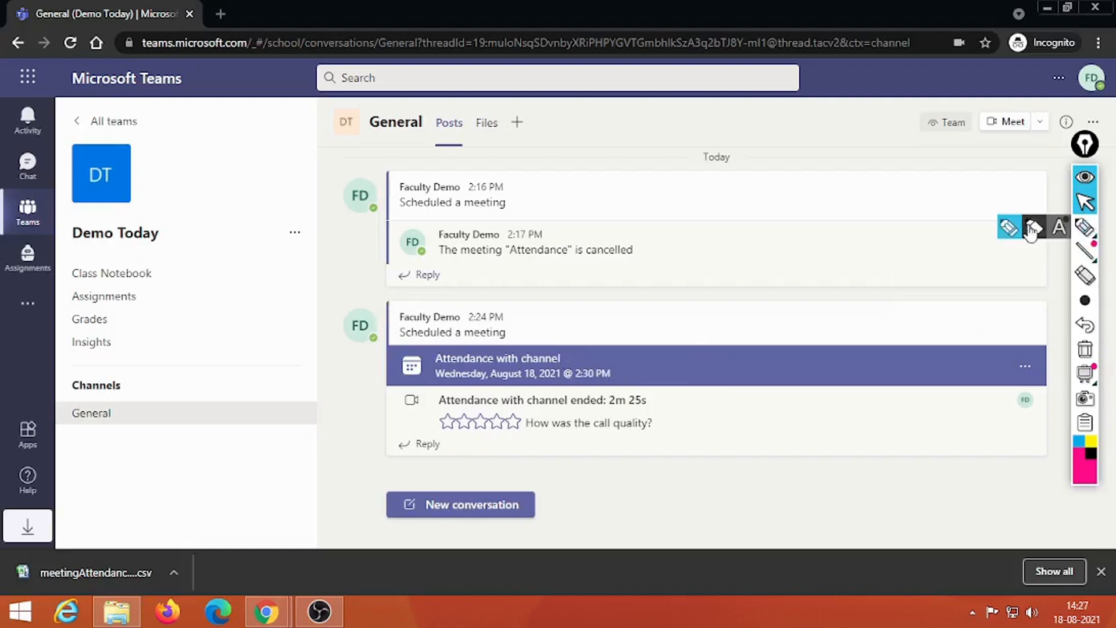
mouse_move(68, 40)
left_mouse_down()
mouse_move(78, 61)
mouse_move(90, 35)
left_mouse_up()
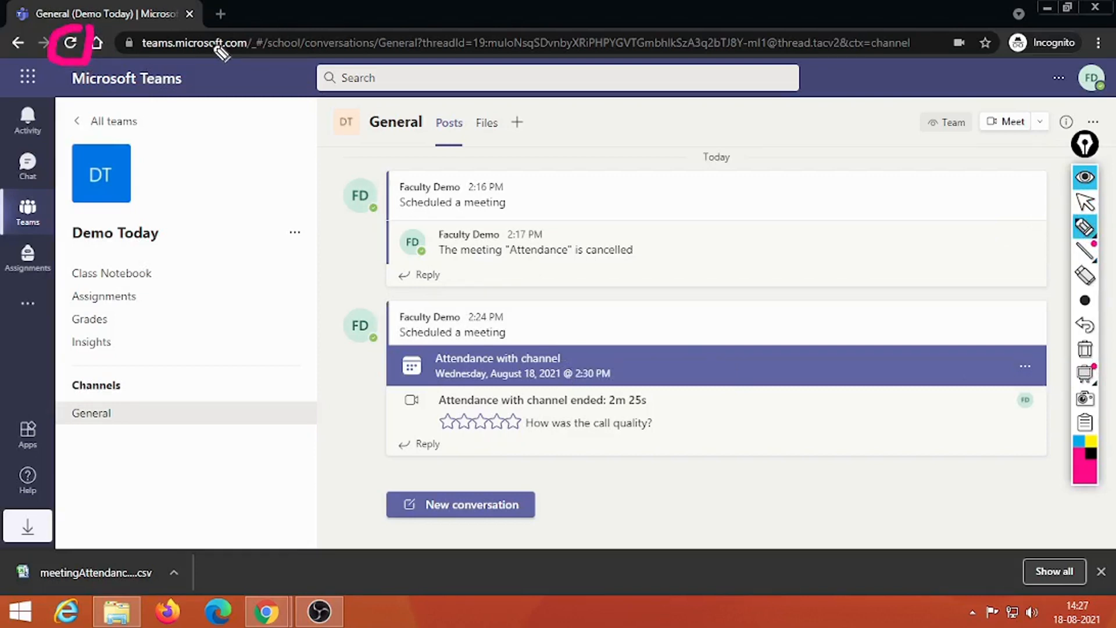
left_click(1085, 202)
left_click(1095, 351)
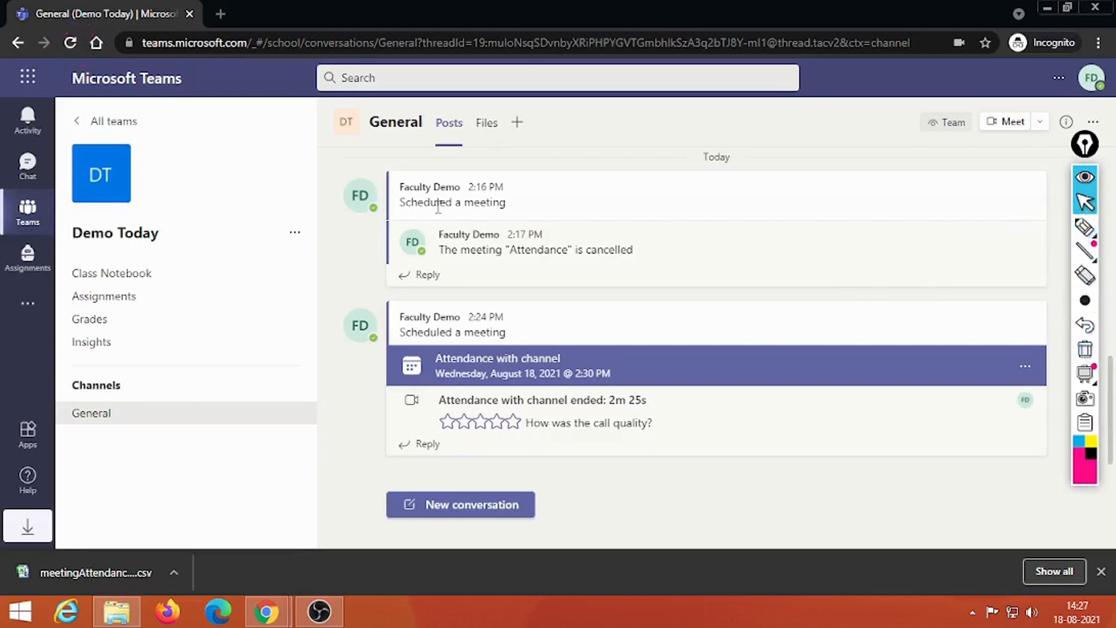
left_click(28, 174)
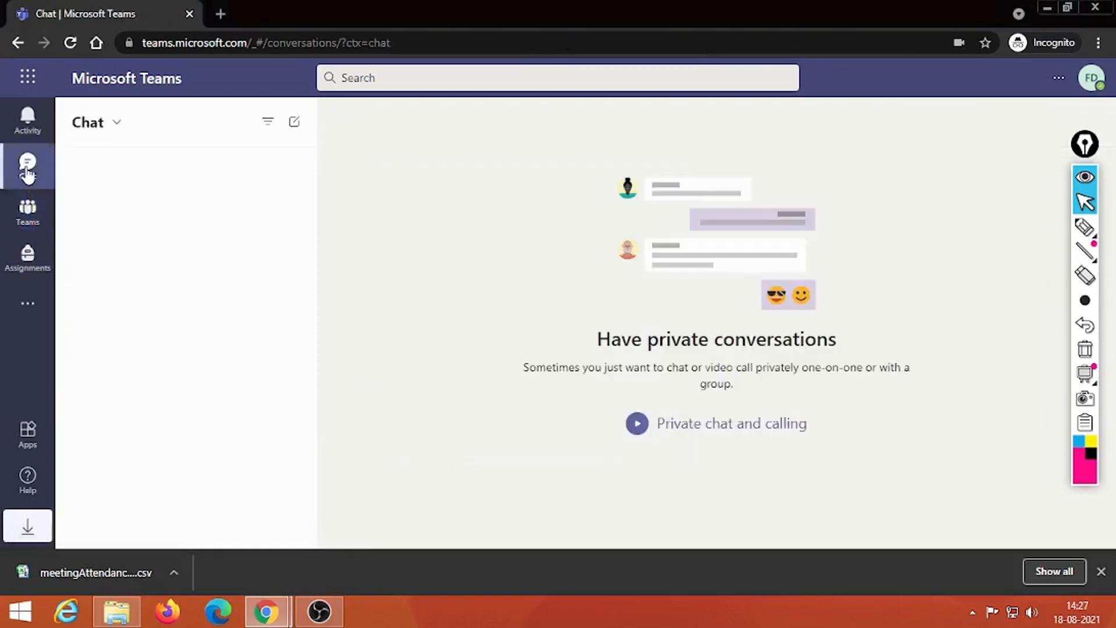
left_click(29, 214)
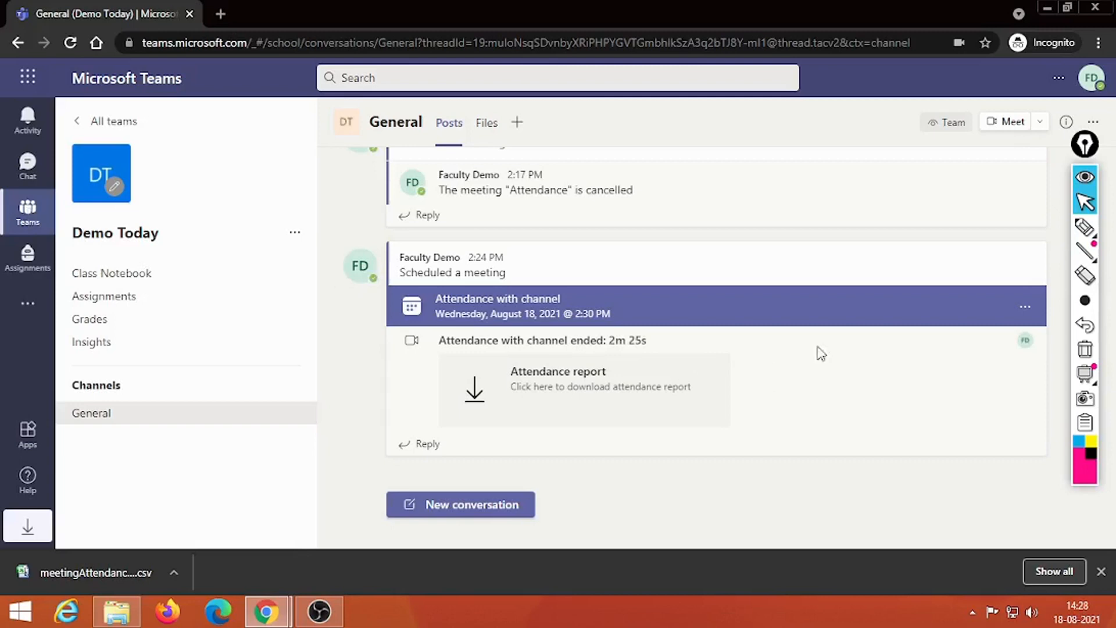
Step: Circle the Attendance report card, download it, and open the CSV in Excel
left_click(1085, 226)
mouse_move(443, 359)
left_mouse_down()
mouse_move(446, 374)
mouse_move(590, 406)
mouse_move(725, 374)
mouse_move(449, 359)
left_mouse_up()
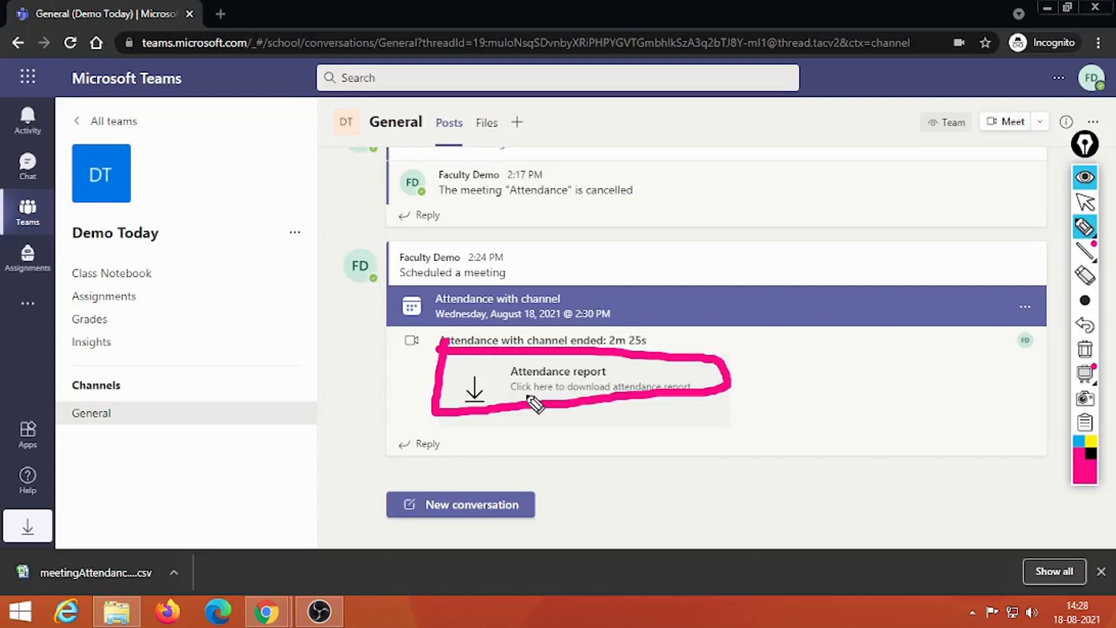
left_click(1095, 356)
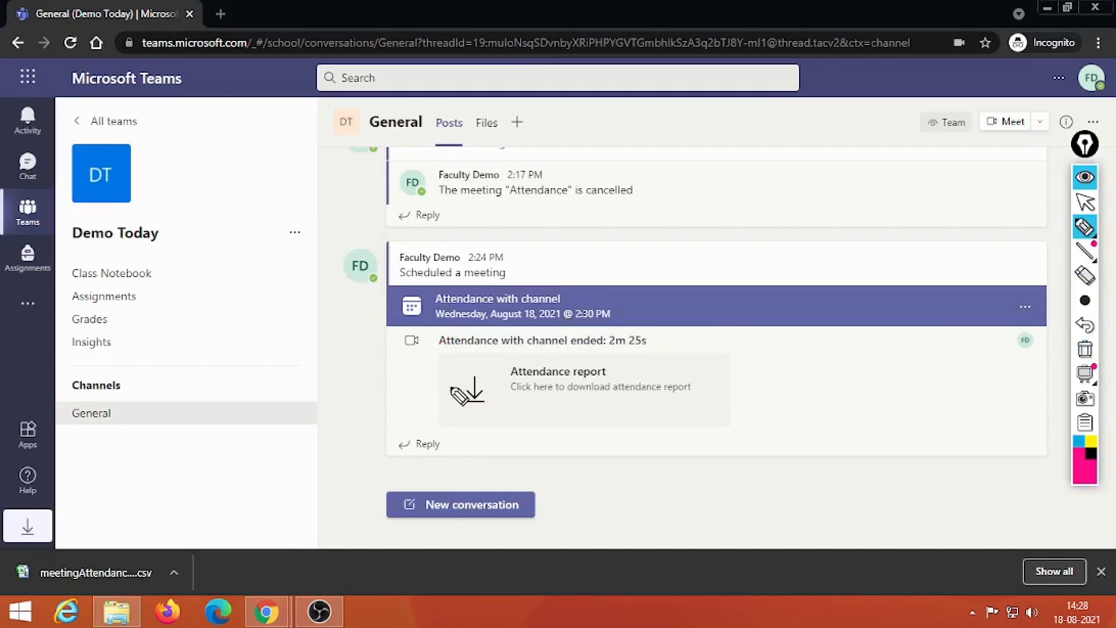
left_click(1084, 204)
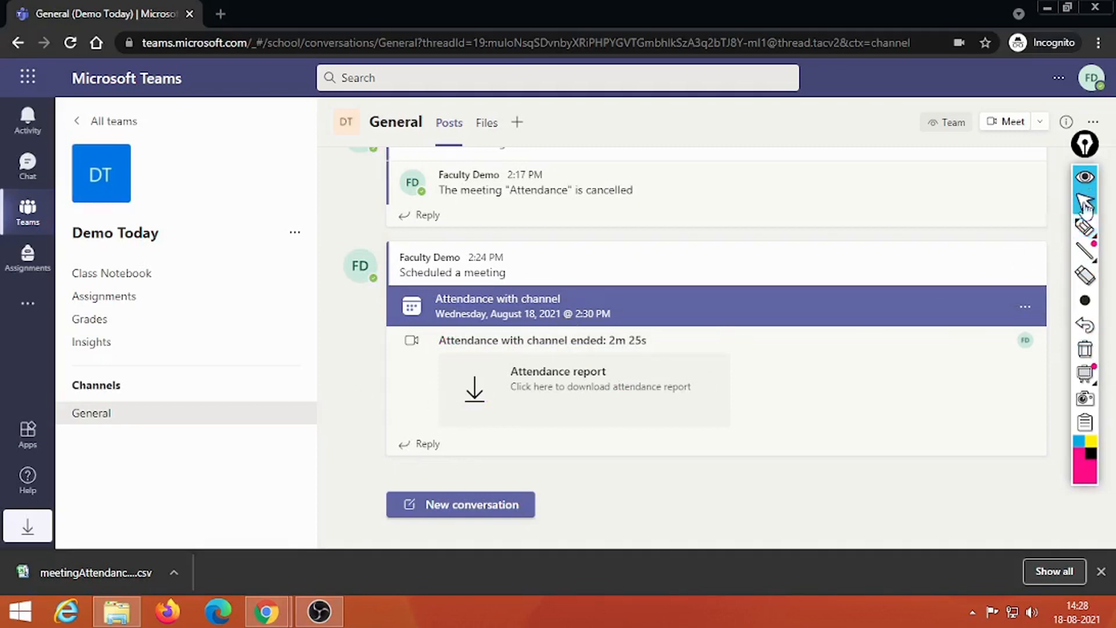
left_click(483, 394)
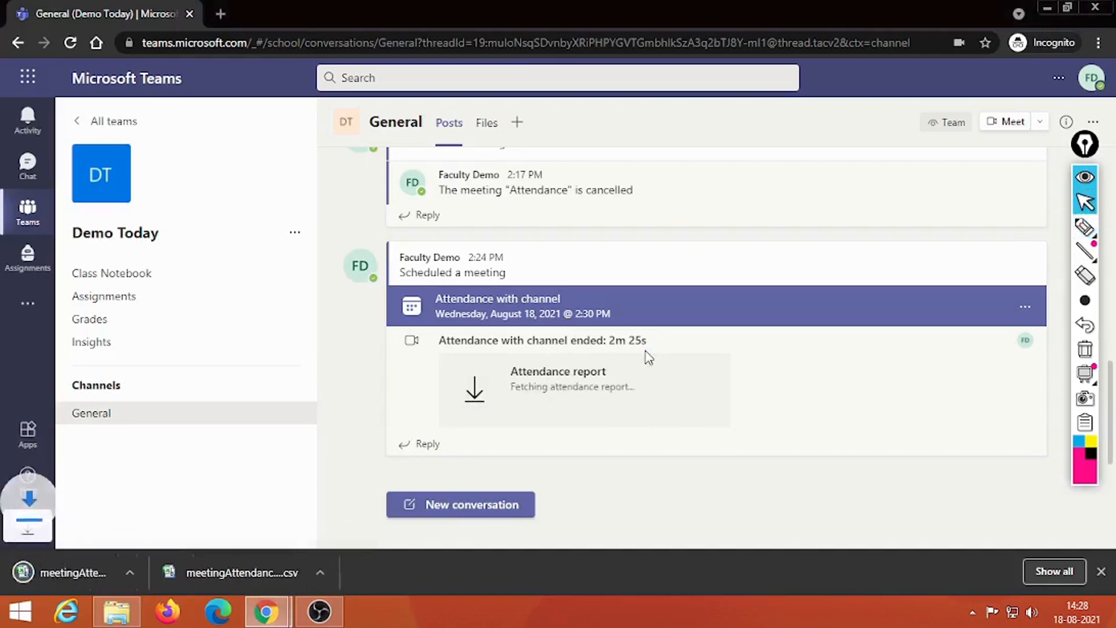
left_click(251, 583)
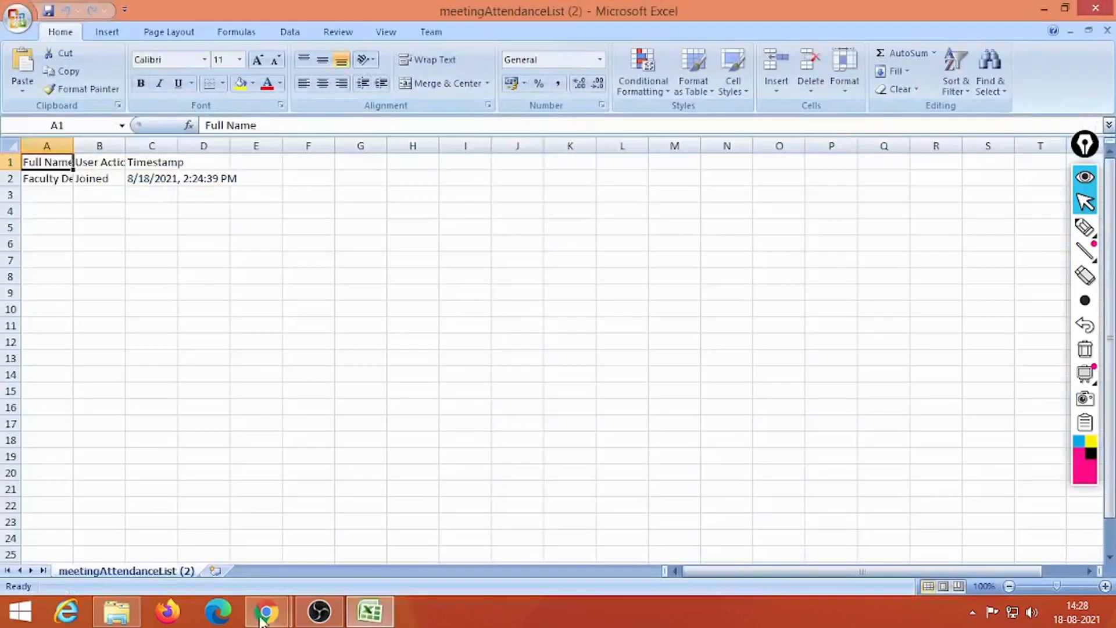
Step: Open the downloaded attendance report in Excel and bring up meetingAttendanceList (2)
mouse_move(278, 616)
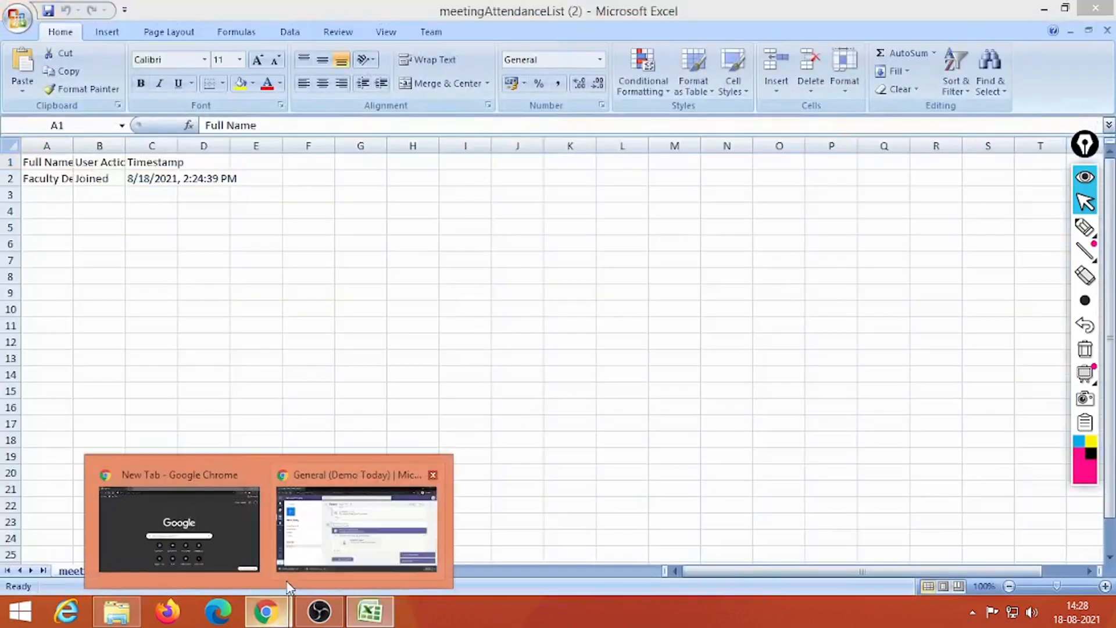
left_click(299, 543)
left_click(73, 571)
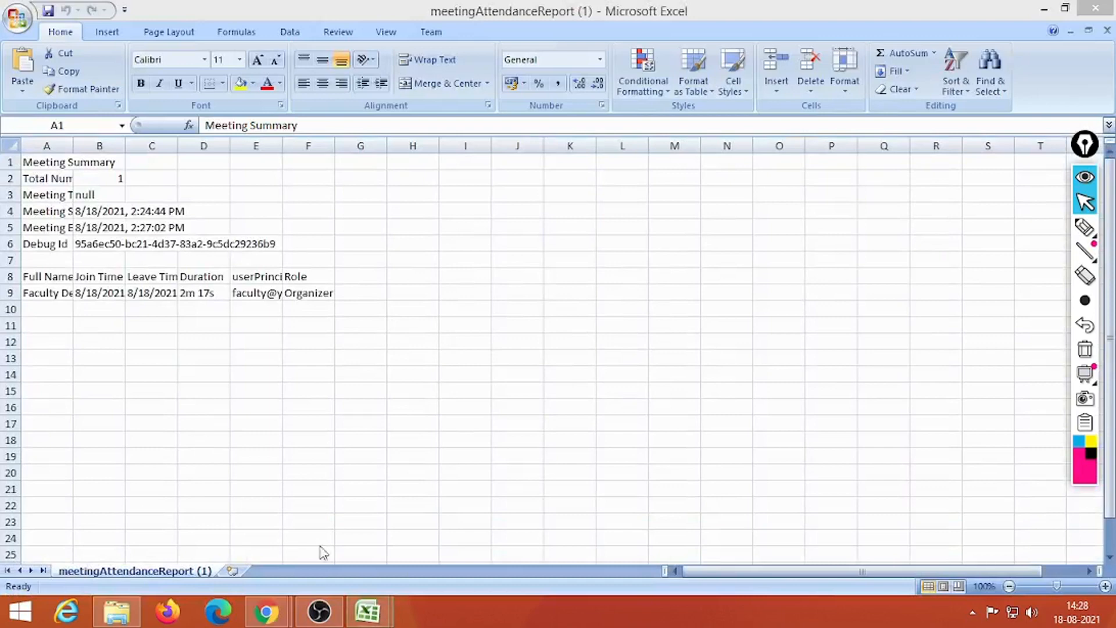
mouse_move(367, 611)
left_click(434, 548)
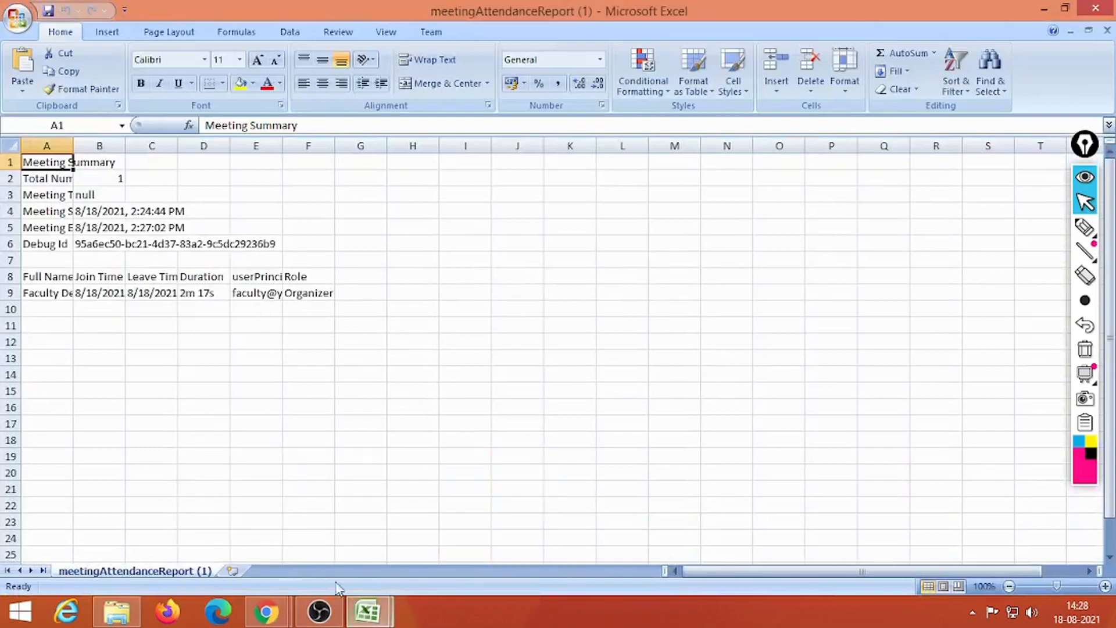
left_click(301, 531)
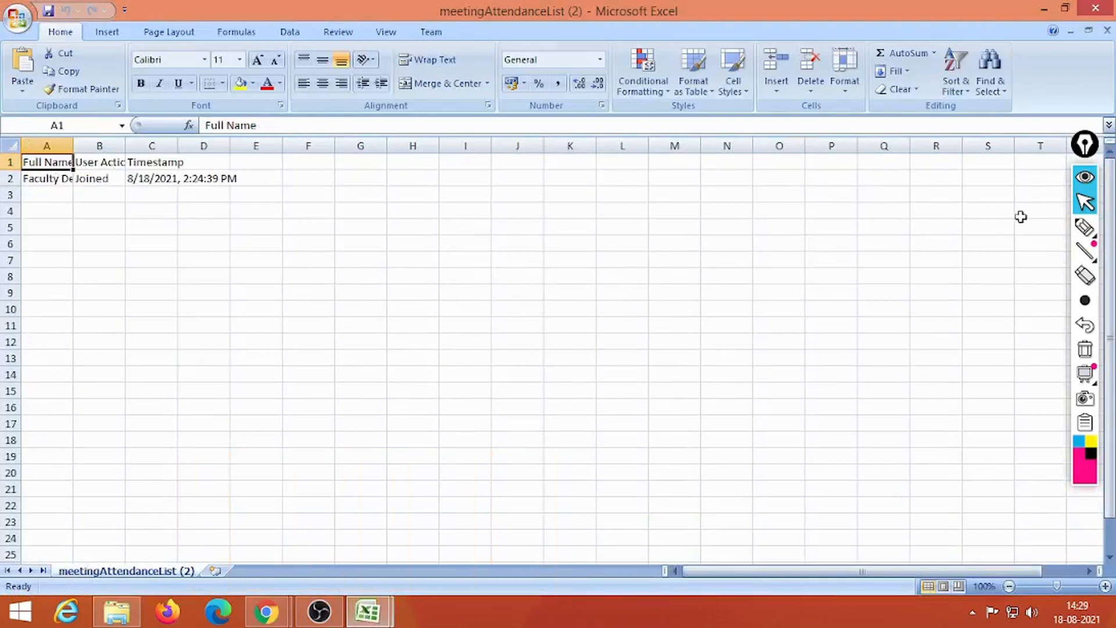
Step: Circle cells A1:C2 on screen to point out the attendee entry
left_click(1085, 228)
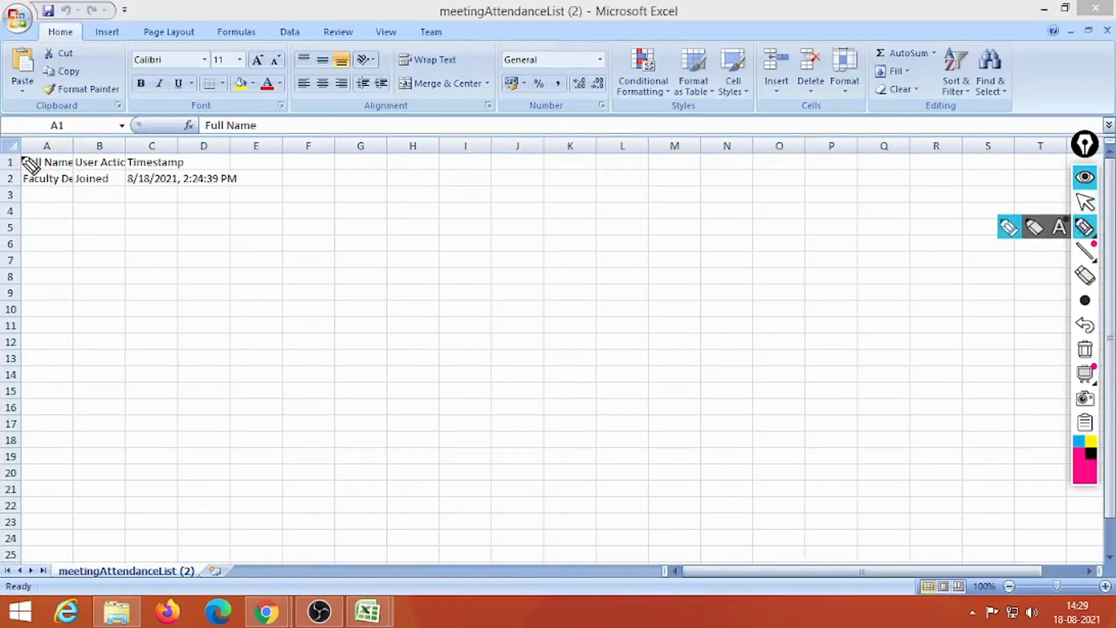
mouse_move(23, 158)
left_mouse_down()
mouse_move(72, 199)
mouse_move(249, 192)
mouse_move(174, 152)
mouse_move(23, 162)
left_mouse_up()
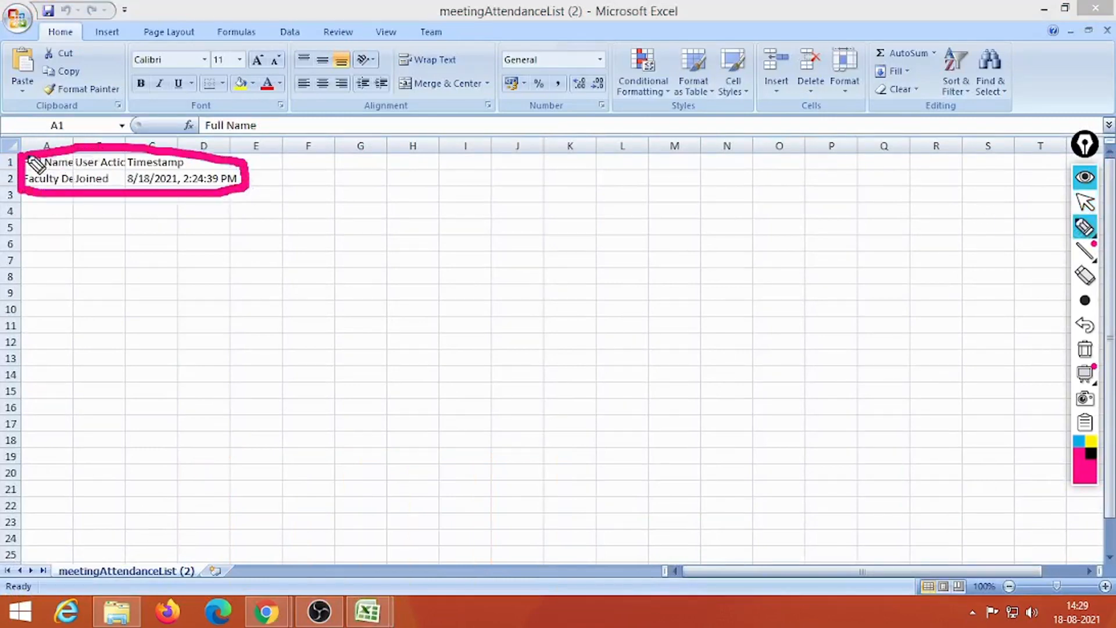
left_click(1084, 203)
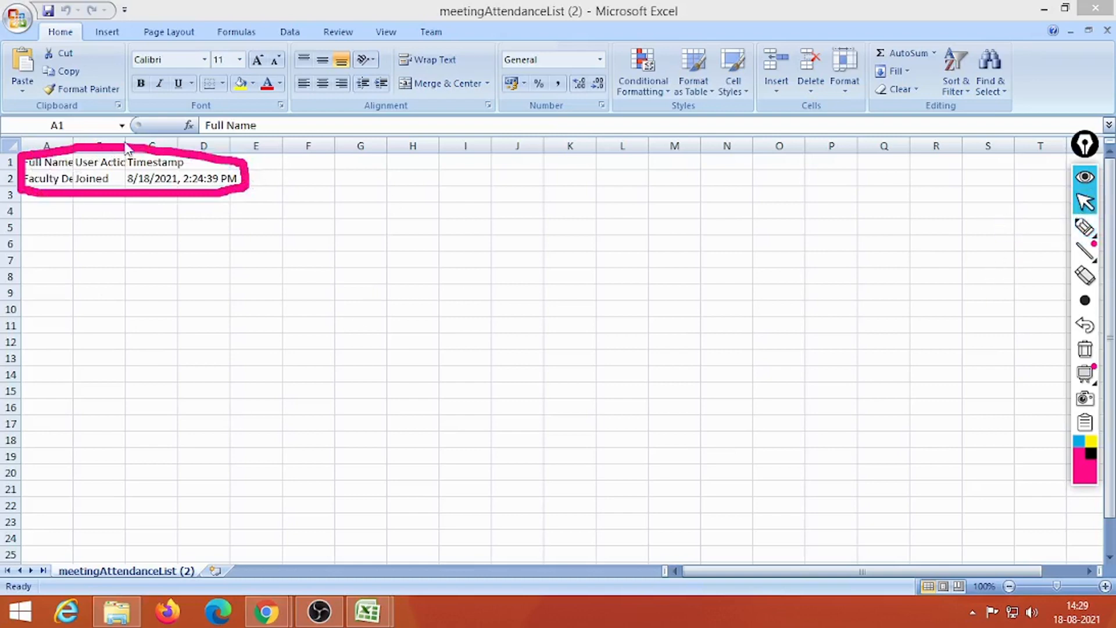
Step: Auto-fit column A, widen column B, erase the circle, then switch to meetingAttendanceReport (1)
left_click(72, 146)
double_click(72, 145)
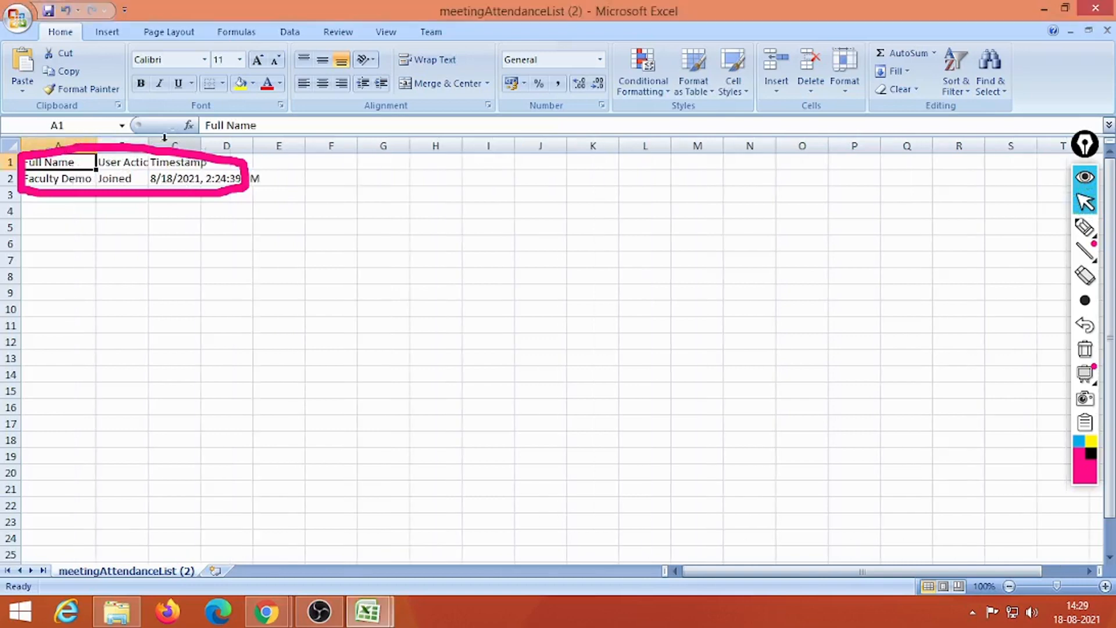
left_click_drag(149, 144, 370, 145)
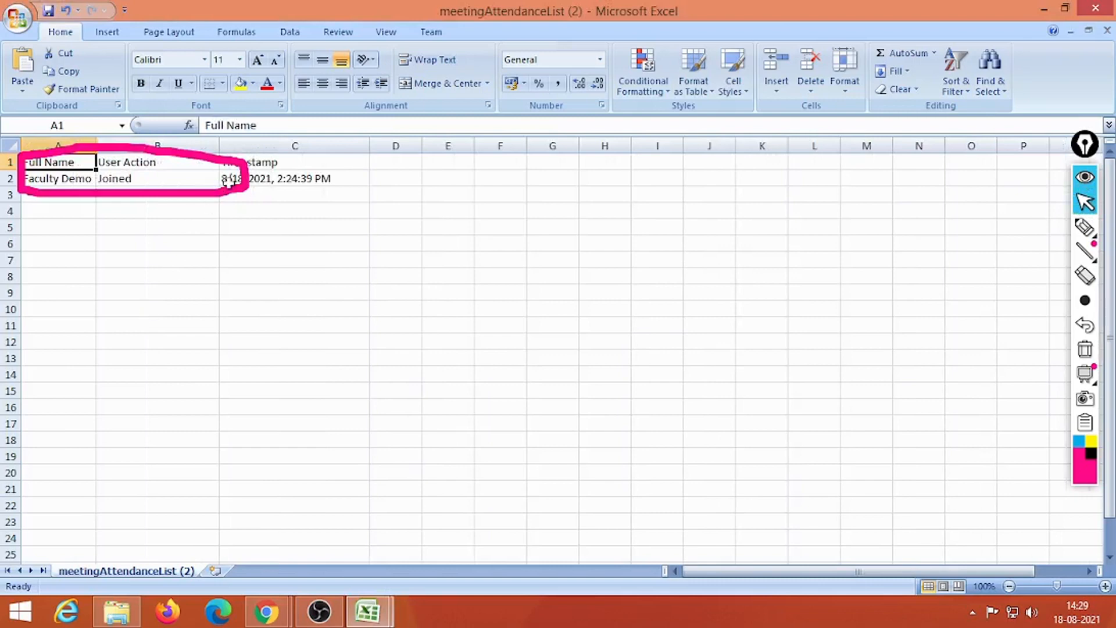
mouse_move(1082, 375)
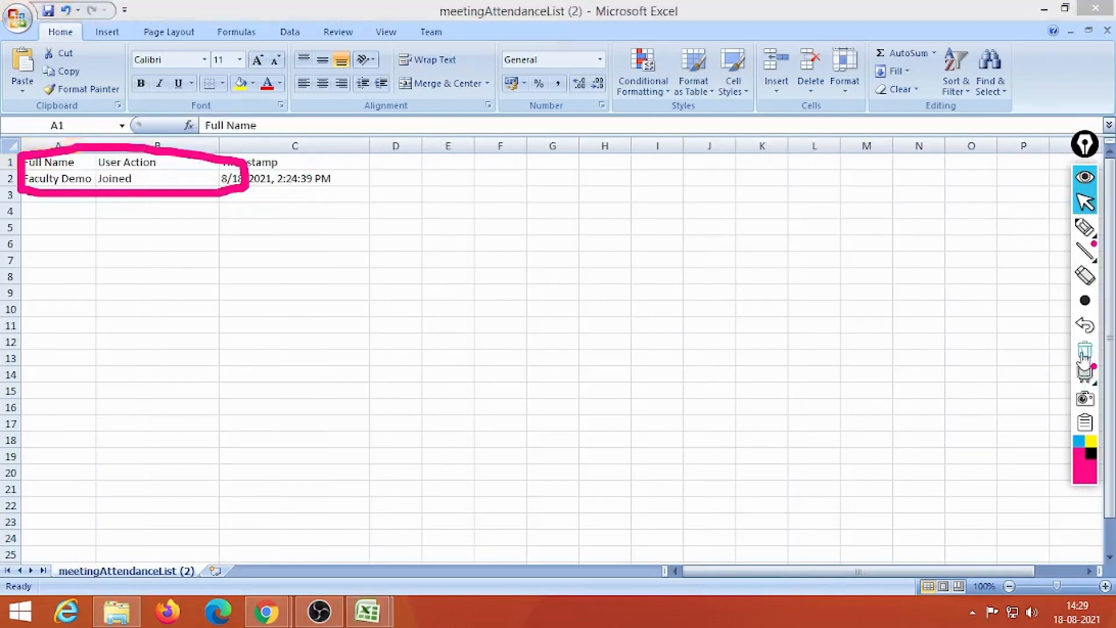
left_click(1084, 348)
left_click(235, 185)
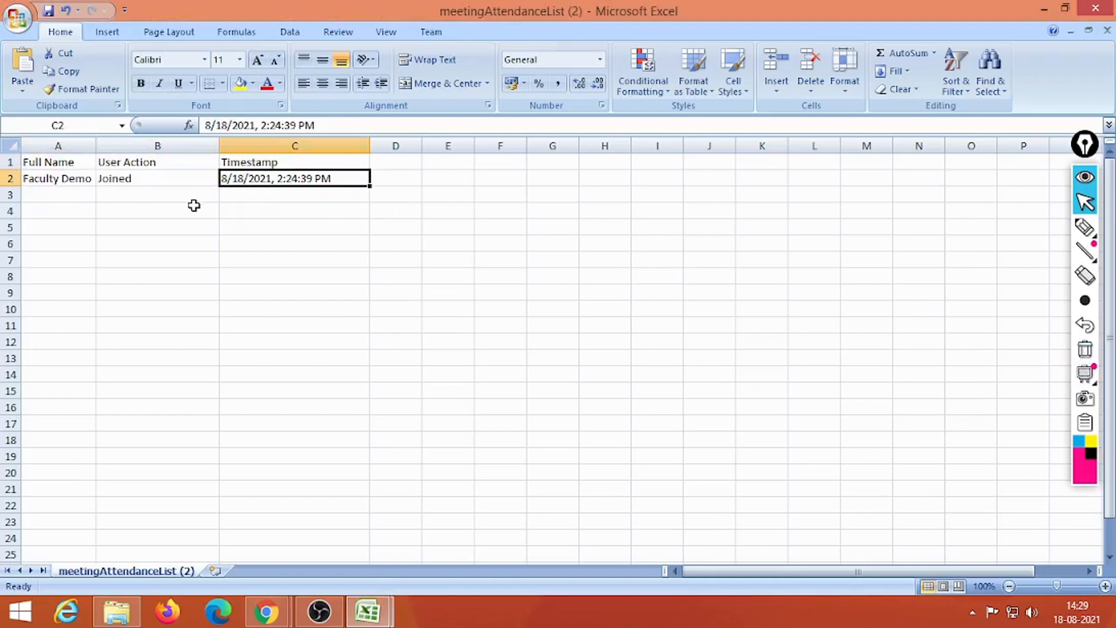
left_click(376, 615)
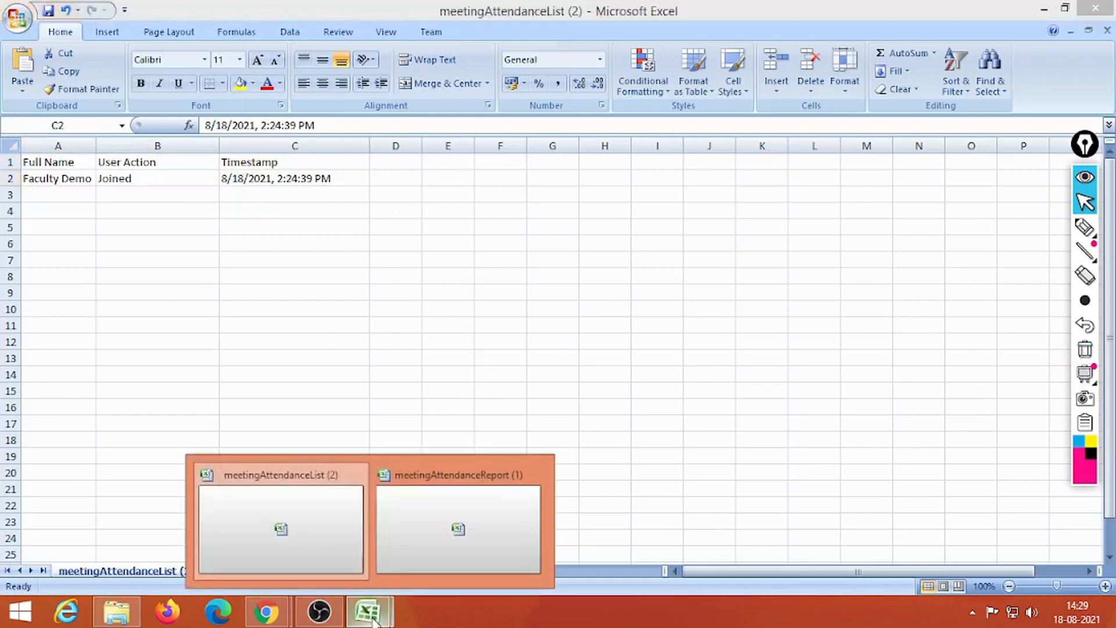
left_click(428, 542)
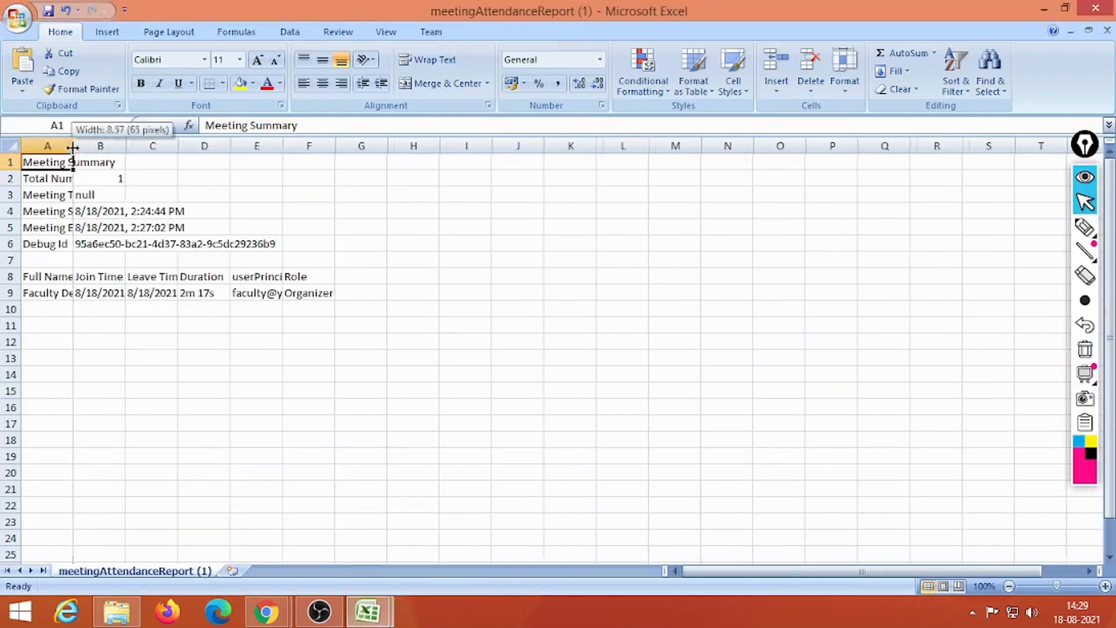
Step: Widen report columns A and E for labels and userPrincipalName, then return to meetingAttendanceList (2)
left_click_drag(72, 147, 250, 147)
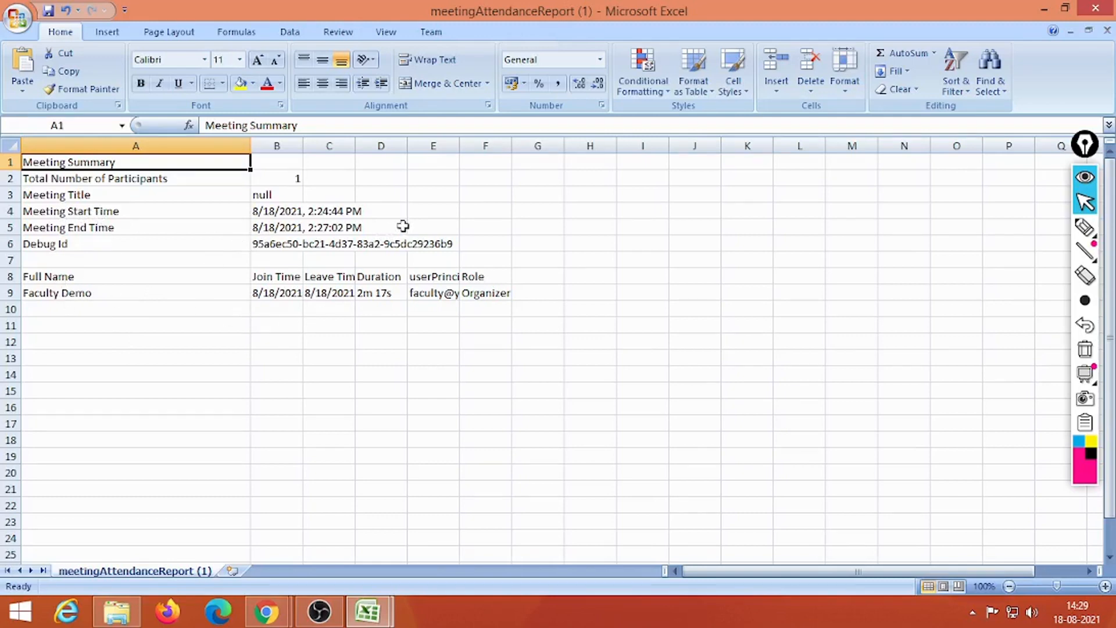
left_click_drag(460, 145, 616, 146)
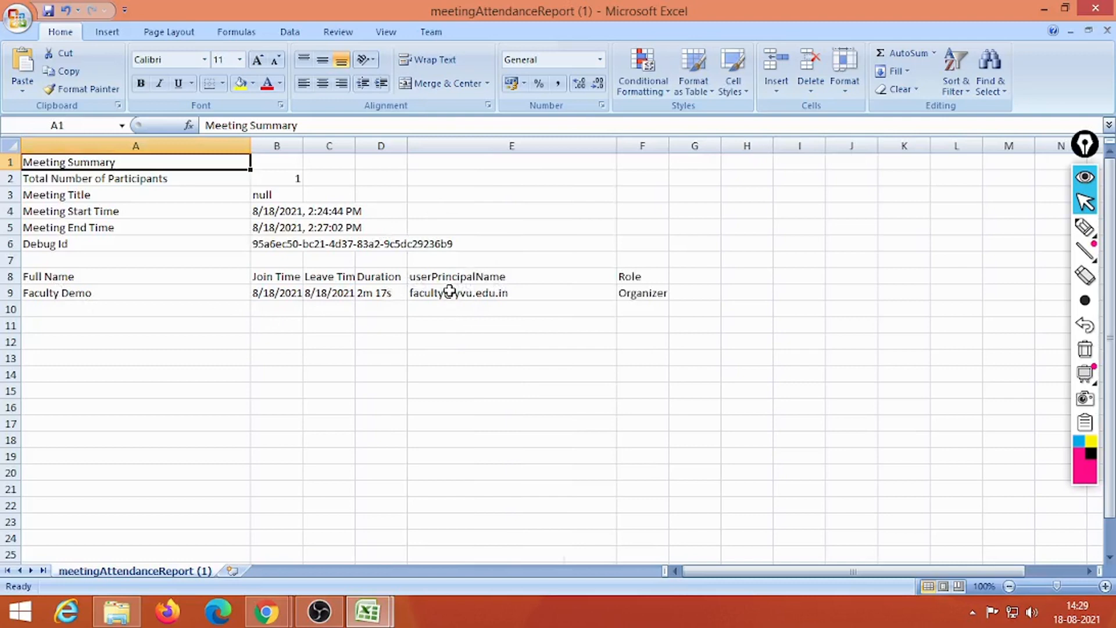
left_click(370, 294)
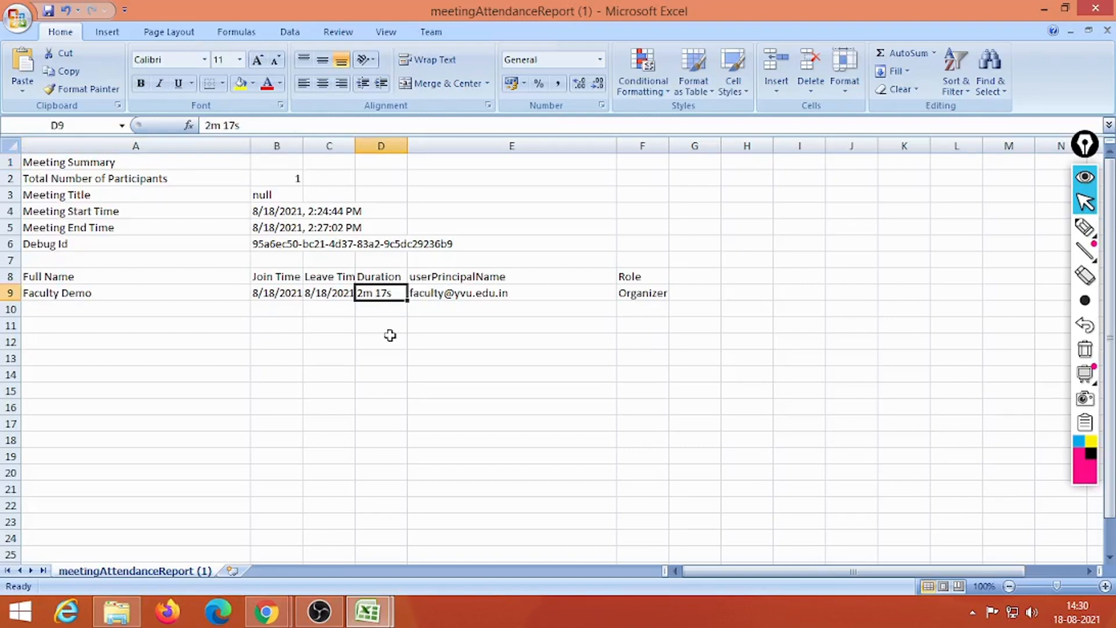
left_click(367, 611)
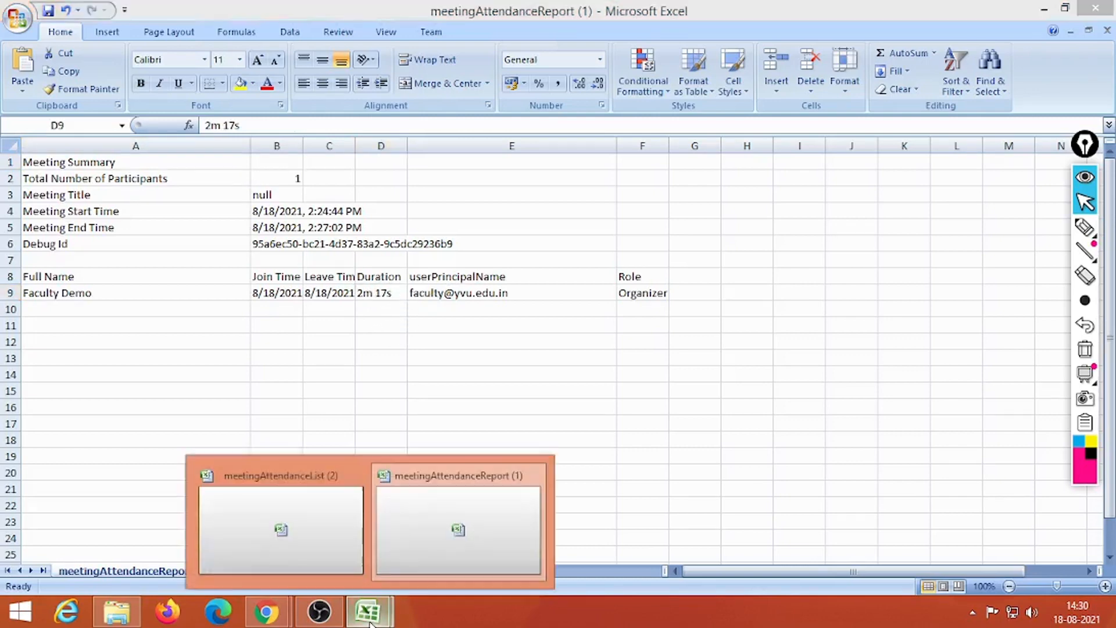
left_click(281, 541)
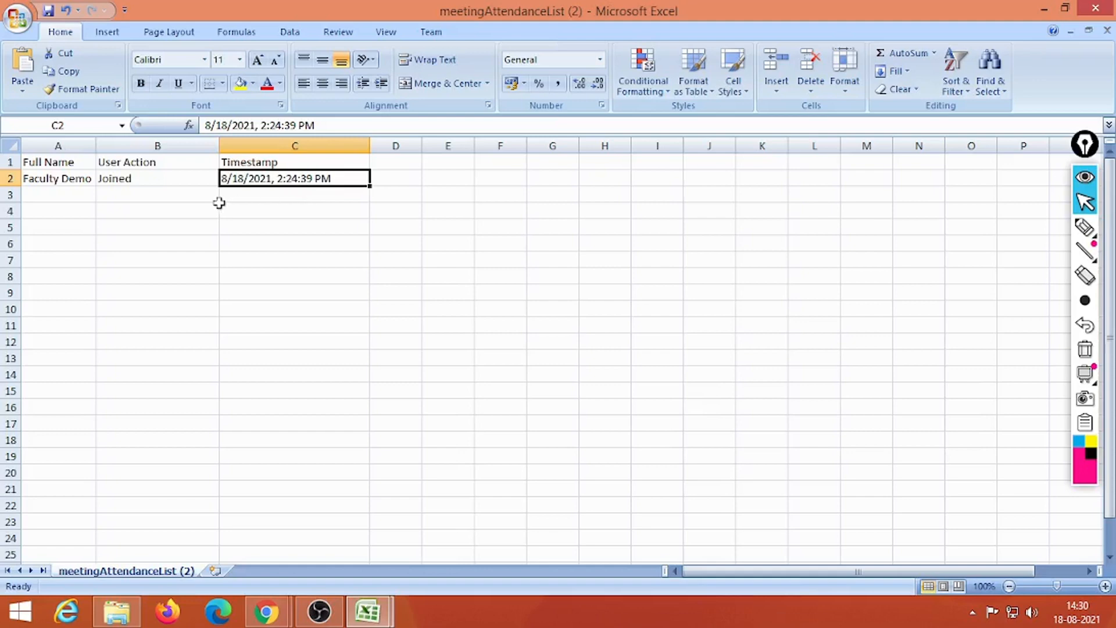
Step: Enter 'Left' in cell B3 below Joined
left_click(121, 177)
left_click(123, 197)
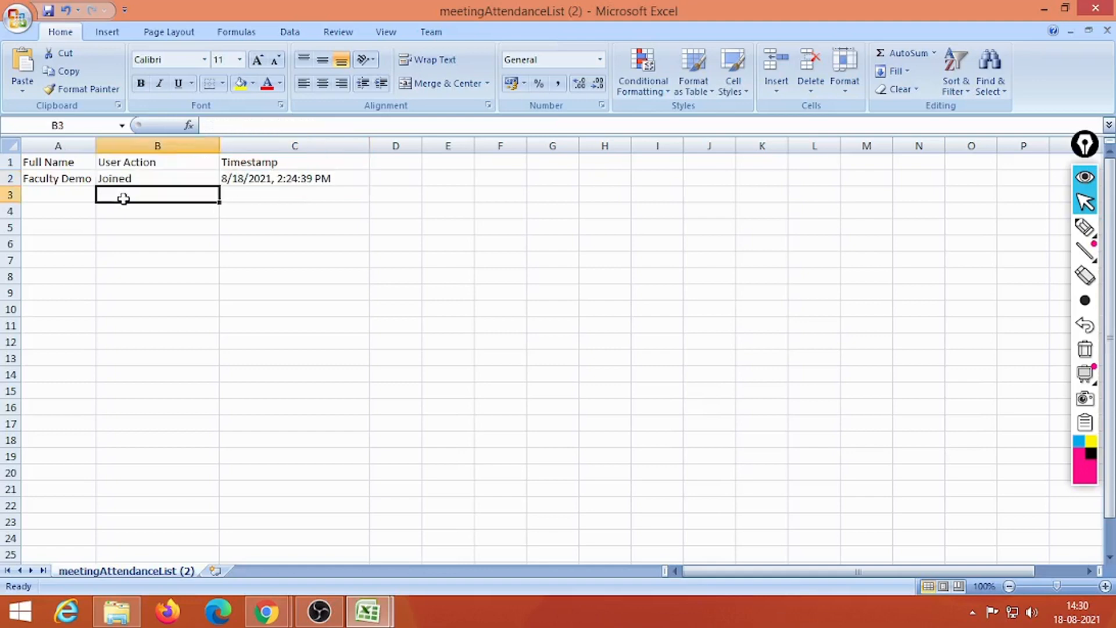
type("Left")
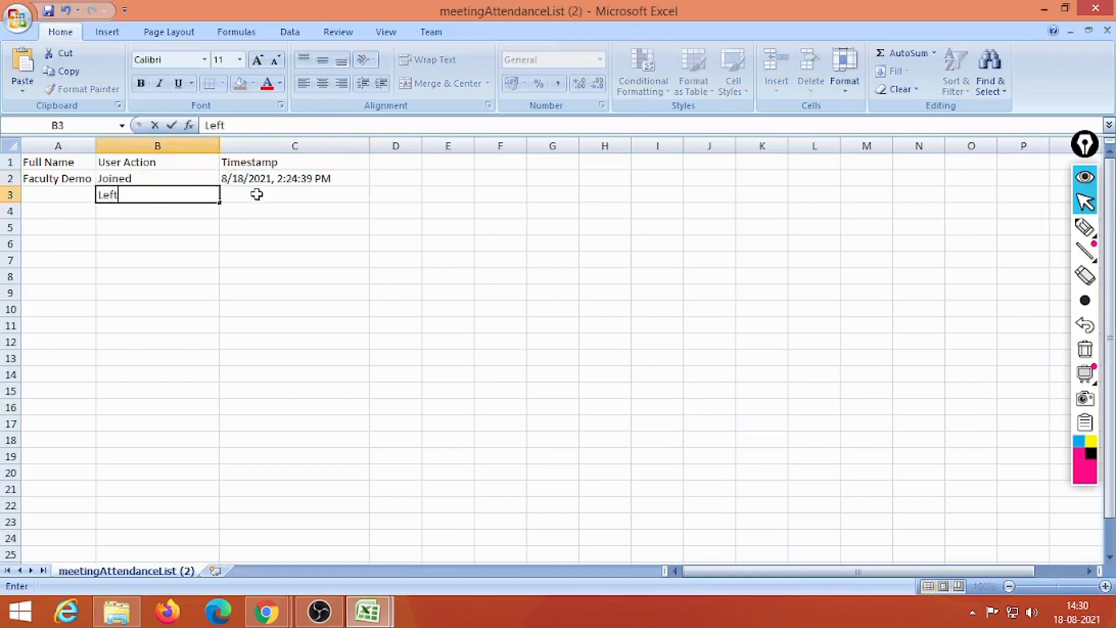
left_click(287, 193)
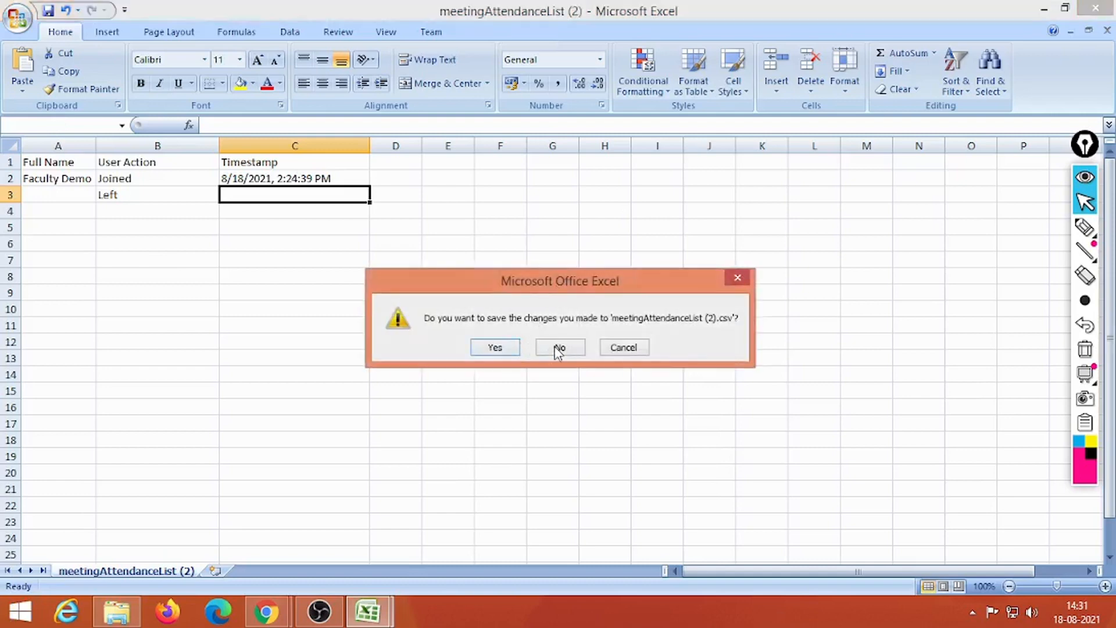
Step: Close both attendance workbooks without saving changes
left_click(557, 349)
left_click(1095, 9)
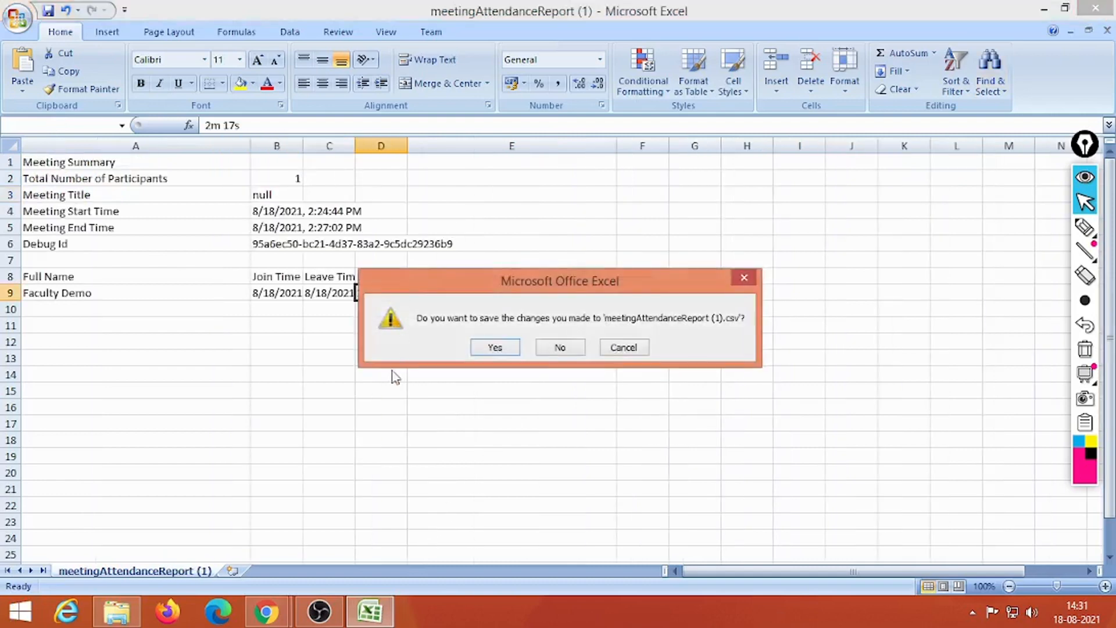
left_click(551, 347)
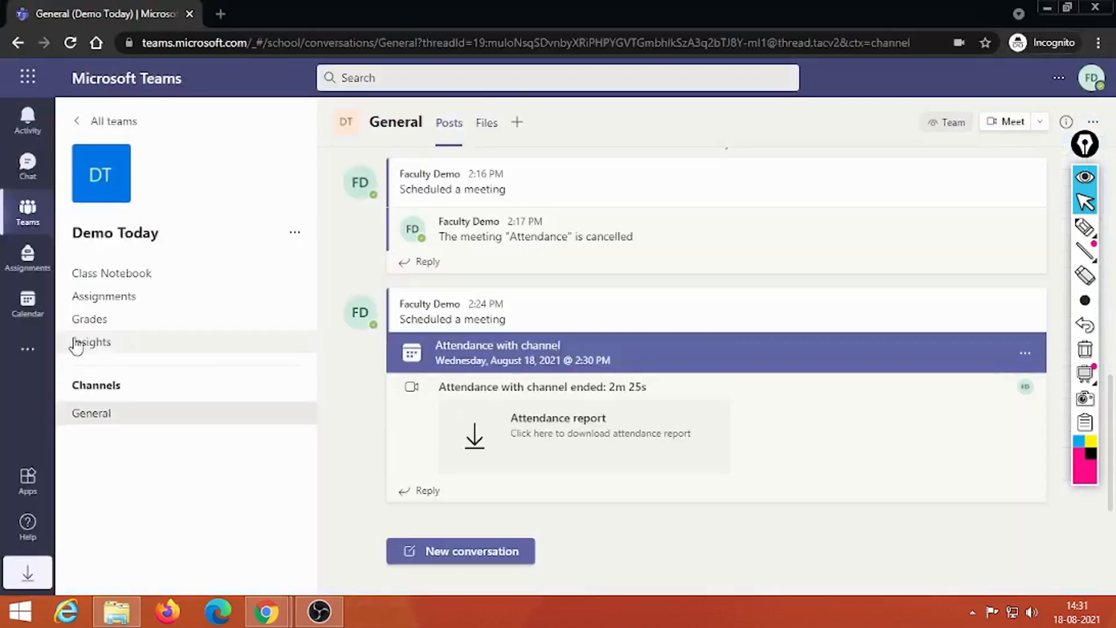
Step: Start a new calendar meeting titled 'Attendance without channel' with the student as required attendee
left_click(27, 305)
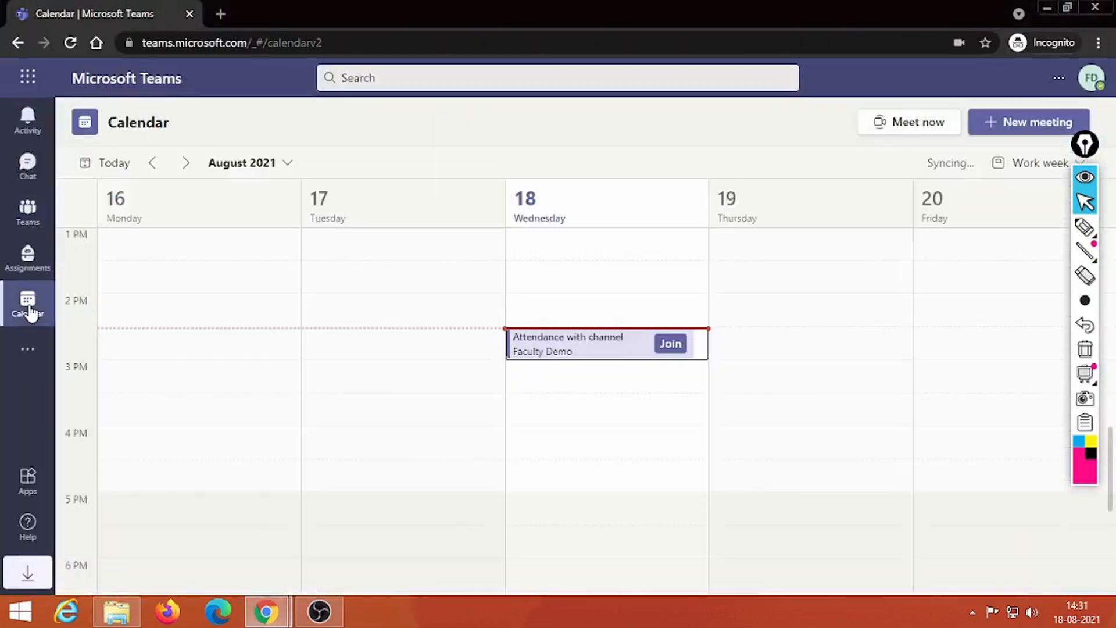
left_click(1014, 123)
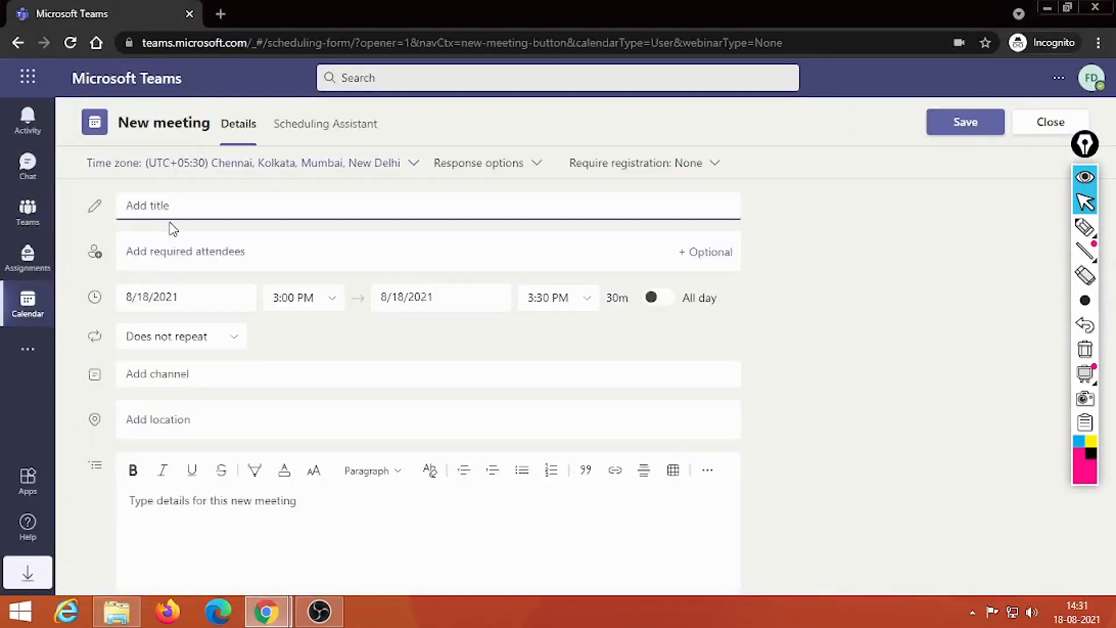
type("Attendance without channel")
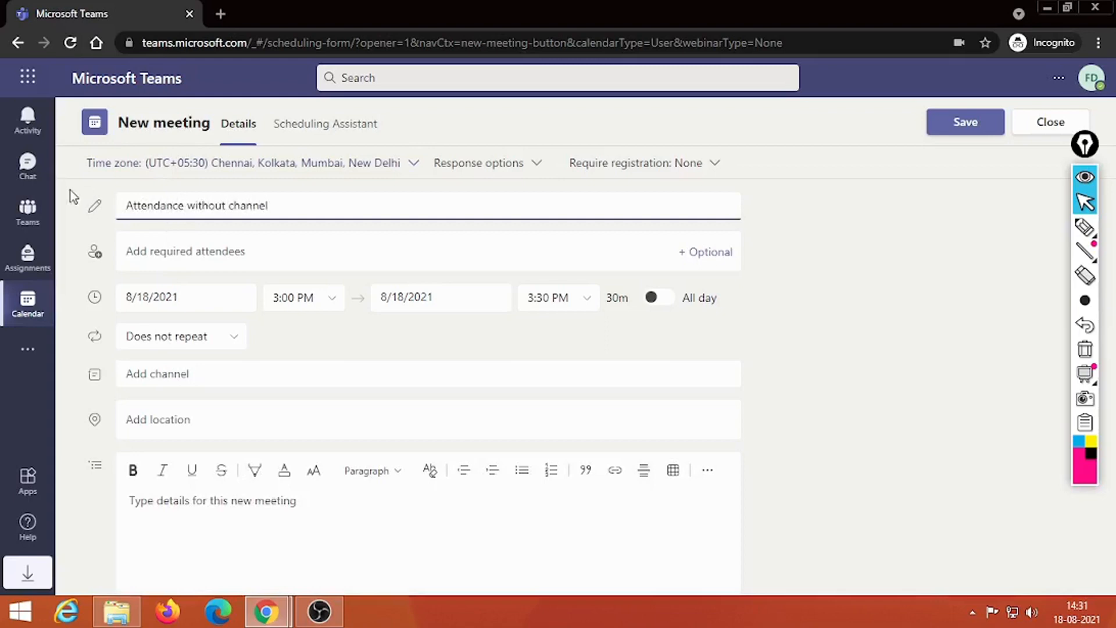
left_click(147, 248)
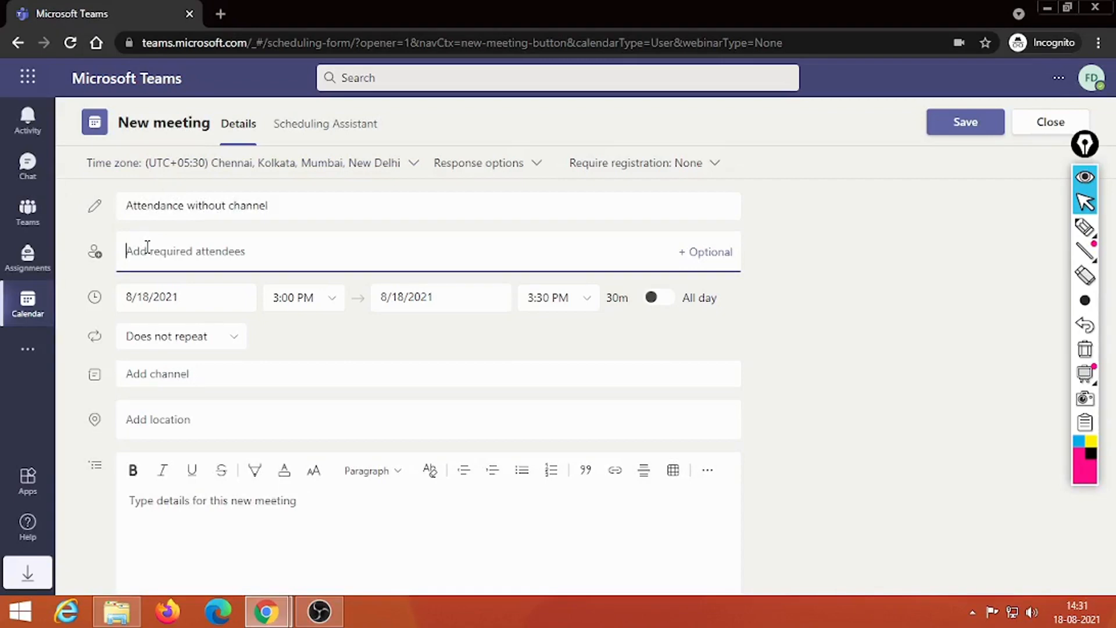
type("student@")
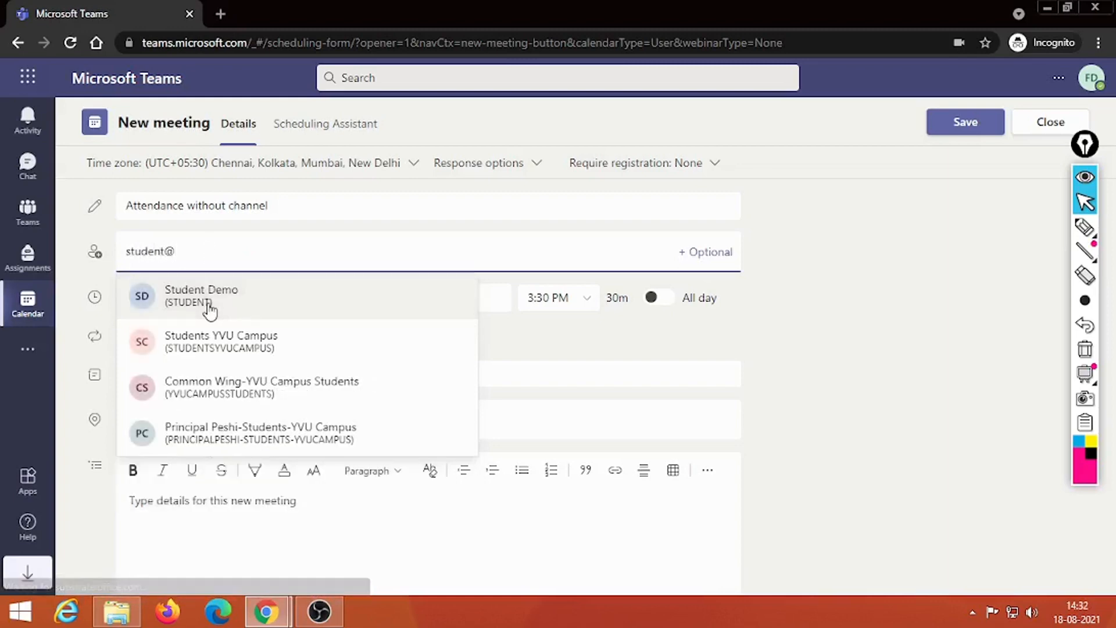
left_click(209, 302)
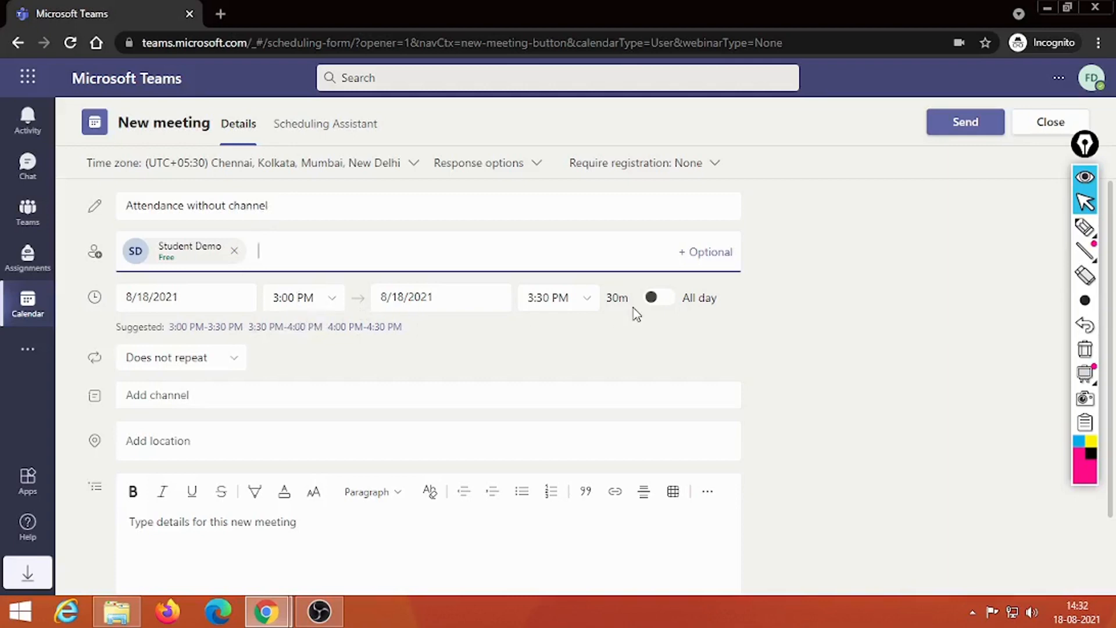
Step: Highlight the Demo Today channel option, leave the channel empty, and send the invitation
left_click(188, 394)
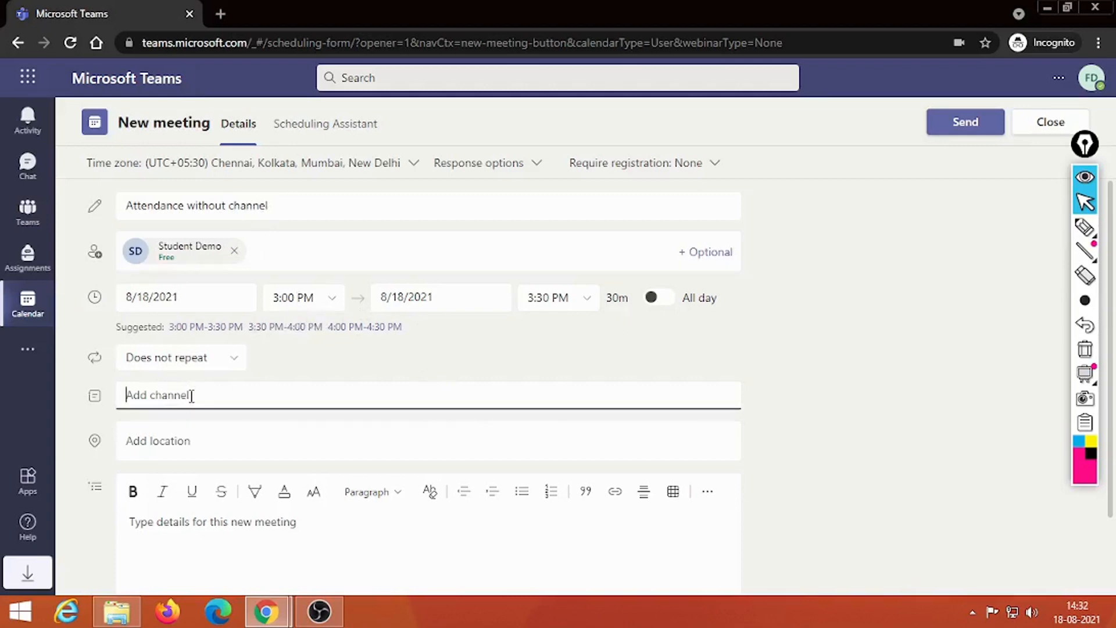
left_click(1084, 226)
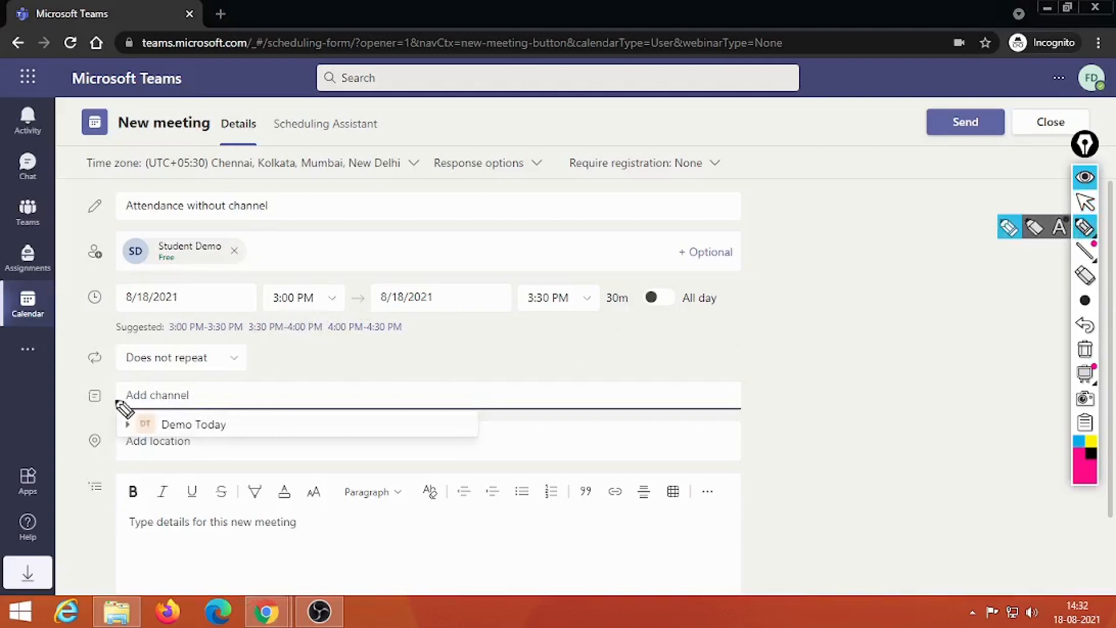
mouse_move(112, 381)
left_mouse_down()
mouse_move(114, 430)
mouse_move(346, 414)
mouse_move(115, 391)
mouse_move(324, 391)
mouse_move(341, 401)
left_mouse_up()
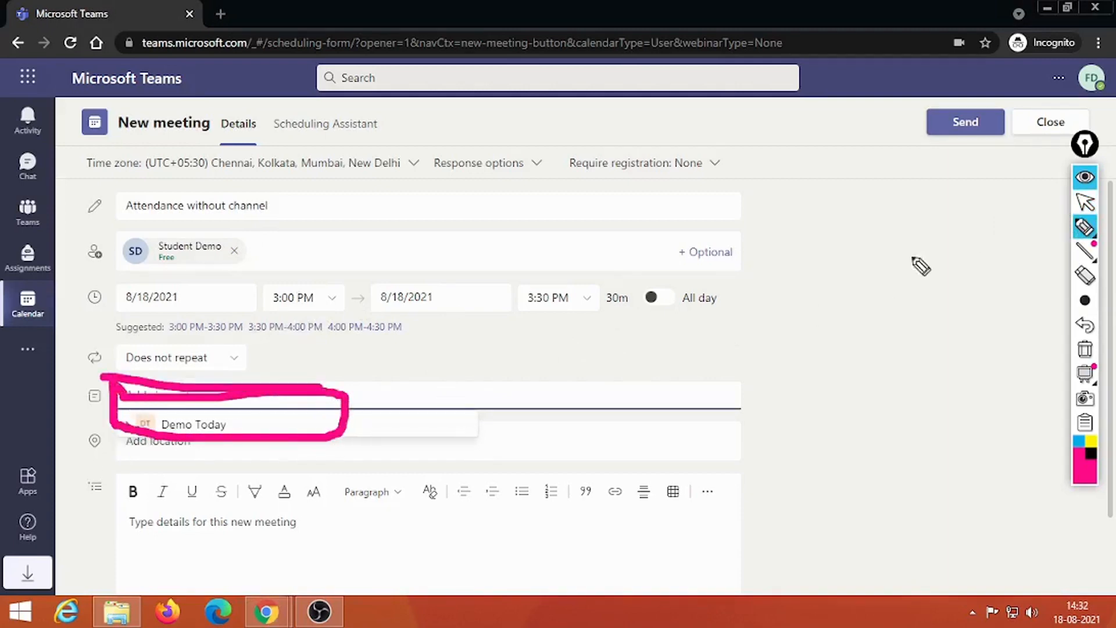
left_click(1084, 348)
left_click(1085, 202)
left_click(834, 325)
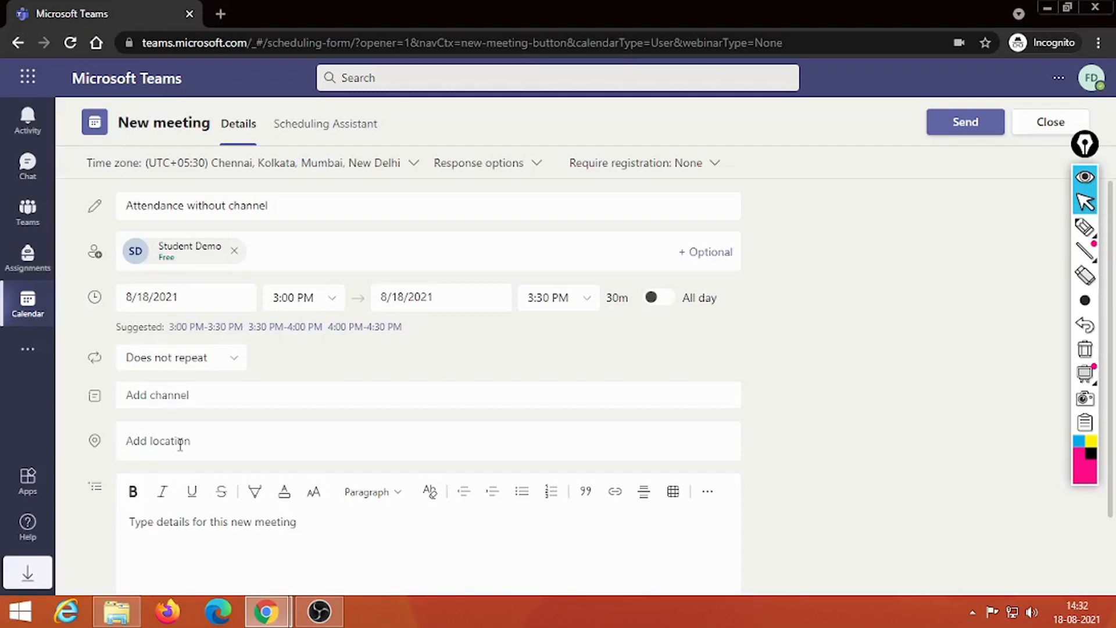
left_click(965, 123)
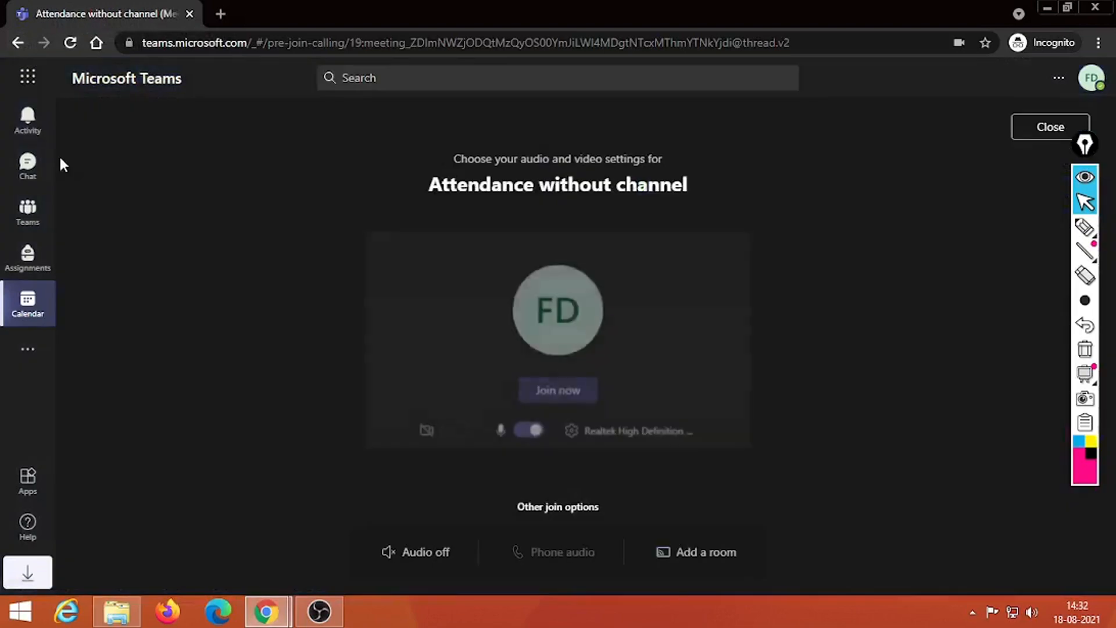
Step: Join with the microphone off, then end the meeting for everyone and confirm
left_click(563, 394)
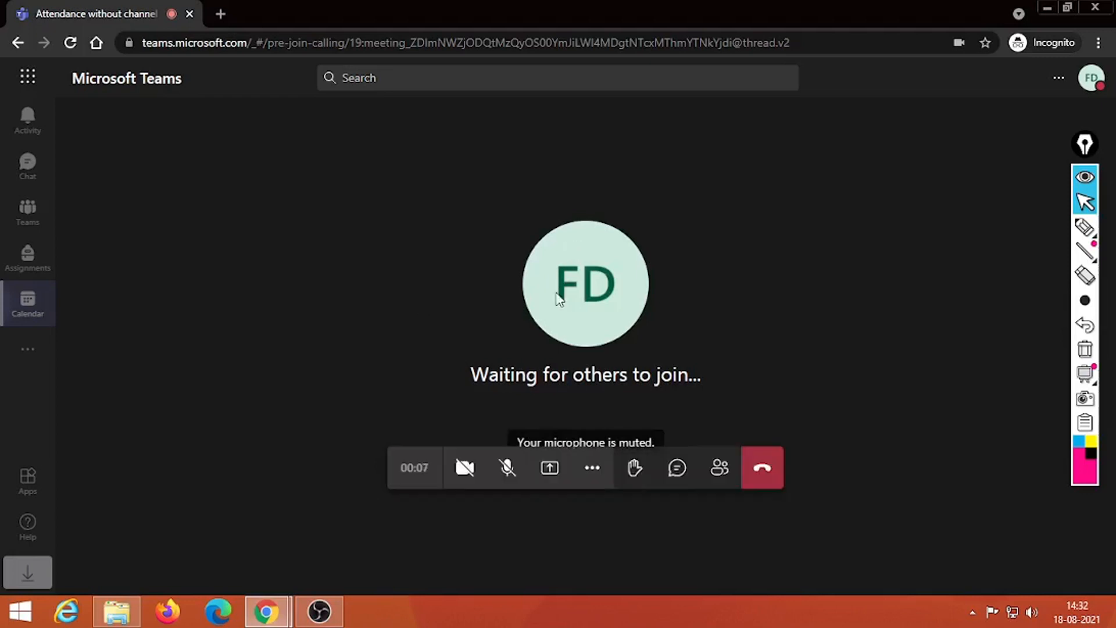
left_click(593, 475)
left_click(608, 395)
left_click(649, 355)
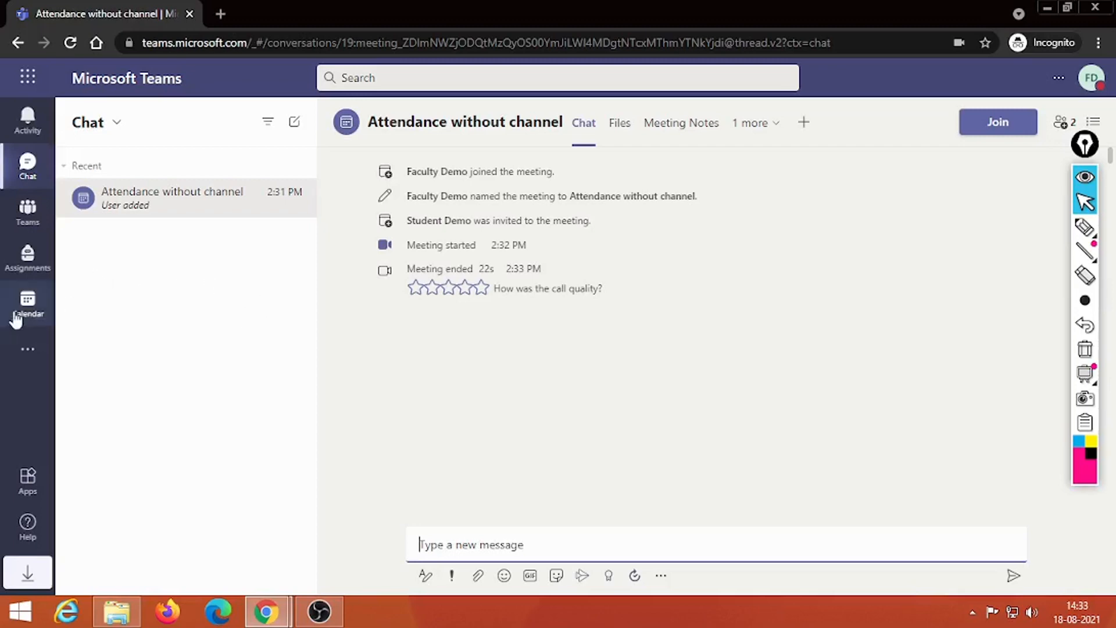
Step: Open the 'Attendance without channel' event on Wednesday 18 from the calendar and mark its header
left_click(25, 301)
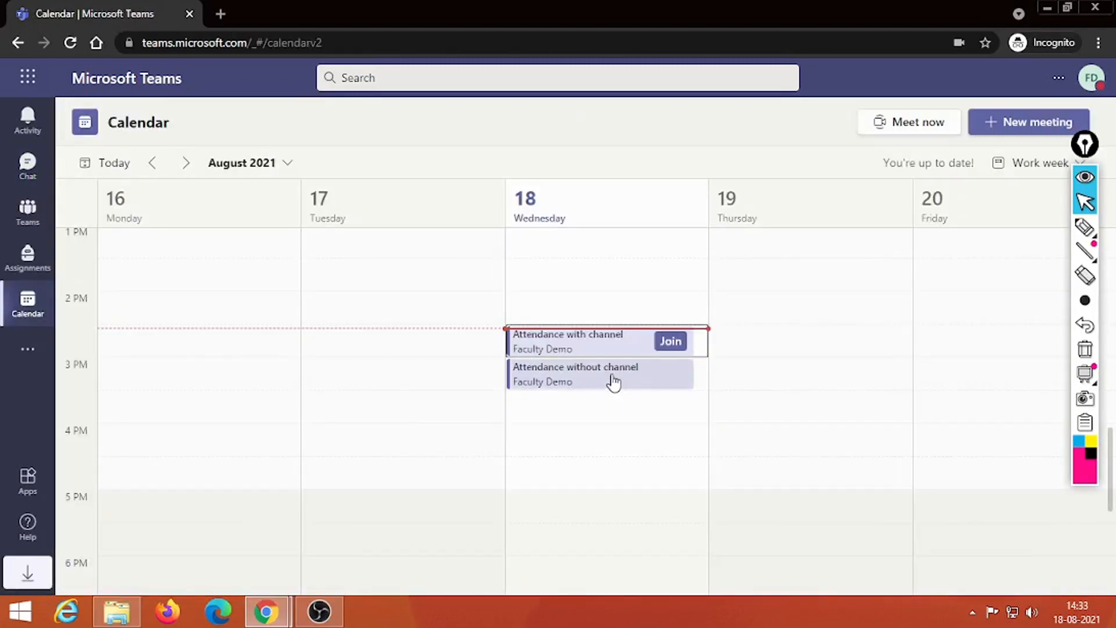
left_click(614, 382)
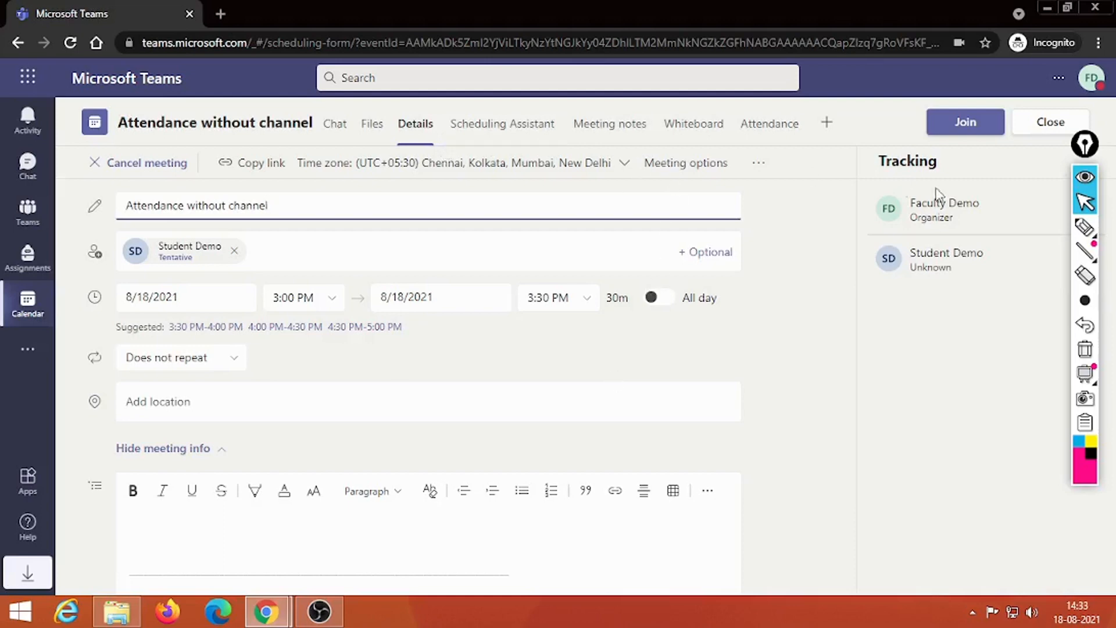
left_click(1084, 226)
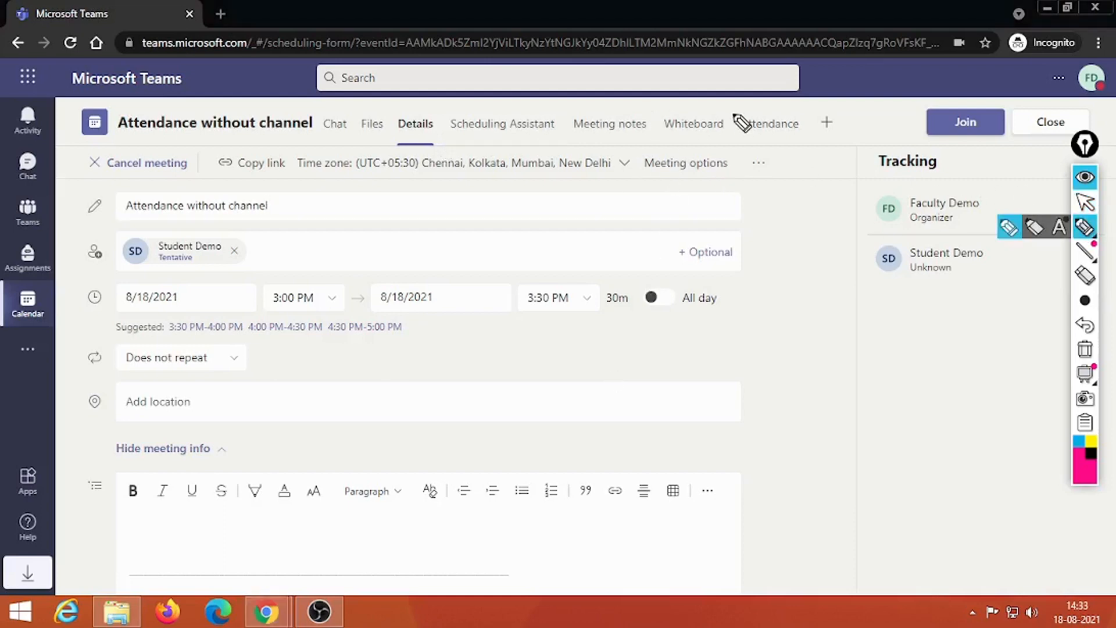
mouse_move(732, 112)
left_mouse_down()
mouse_move(734, 137)
mouse_move(807, 140)
mouse_move(807, 110)
mouse_move(740, 112)
left_mouse_up()
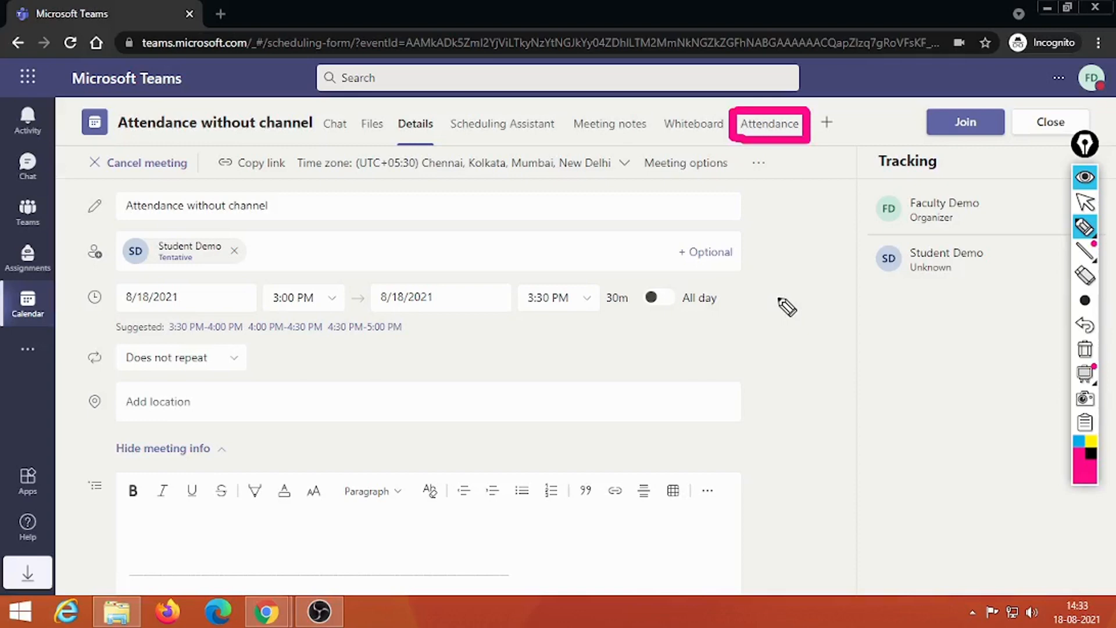
Step: Open the meeting's Attendance tab and highlight the organizer's participant row details
left_click(1084, 350)
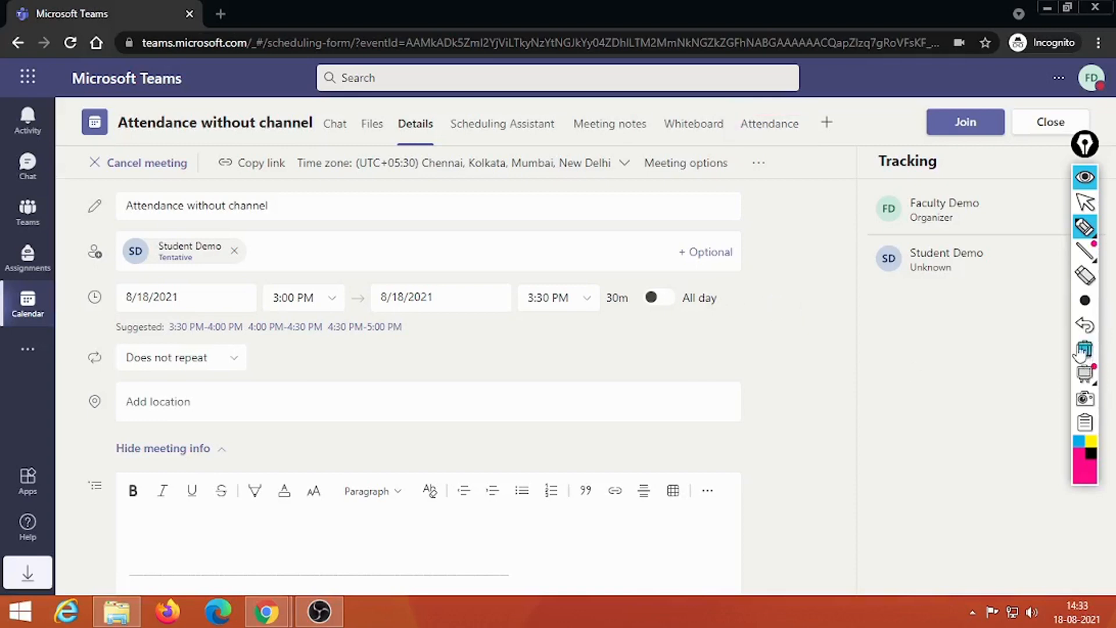
left_click(1083, 203)
left_click(770, 129)
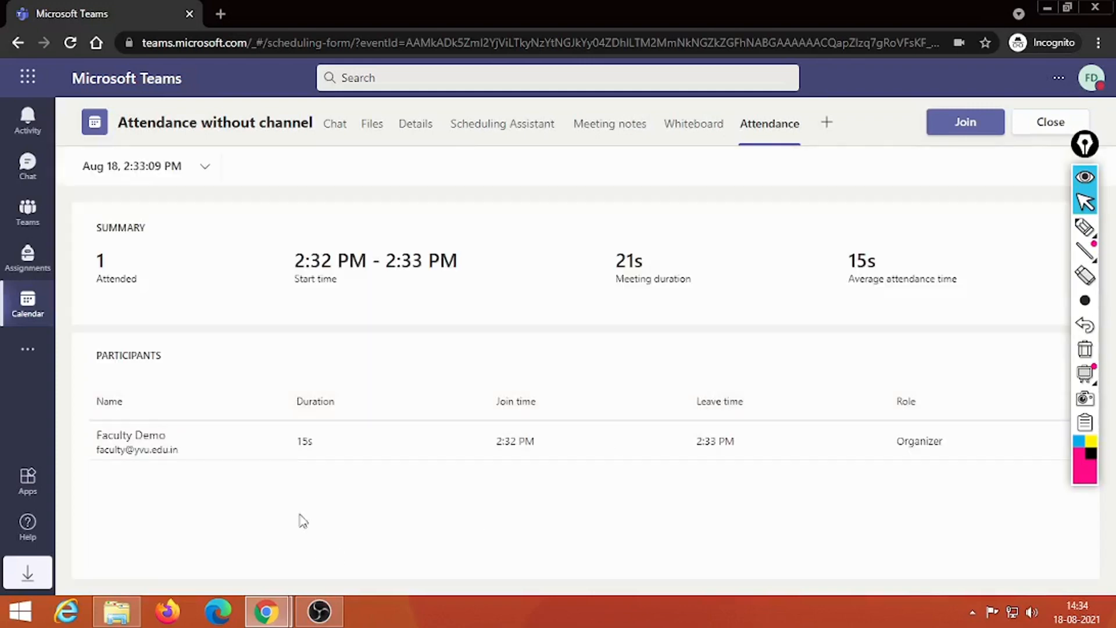
left_click_drag(95, 433, 199, 450)
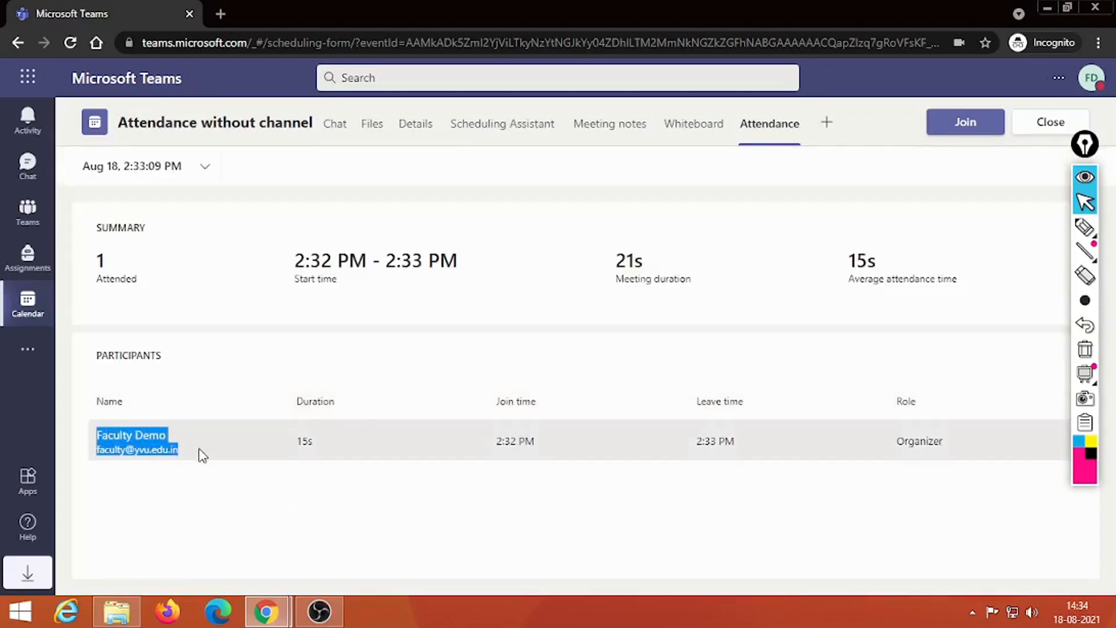
left_click(276, 439)
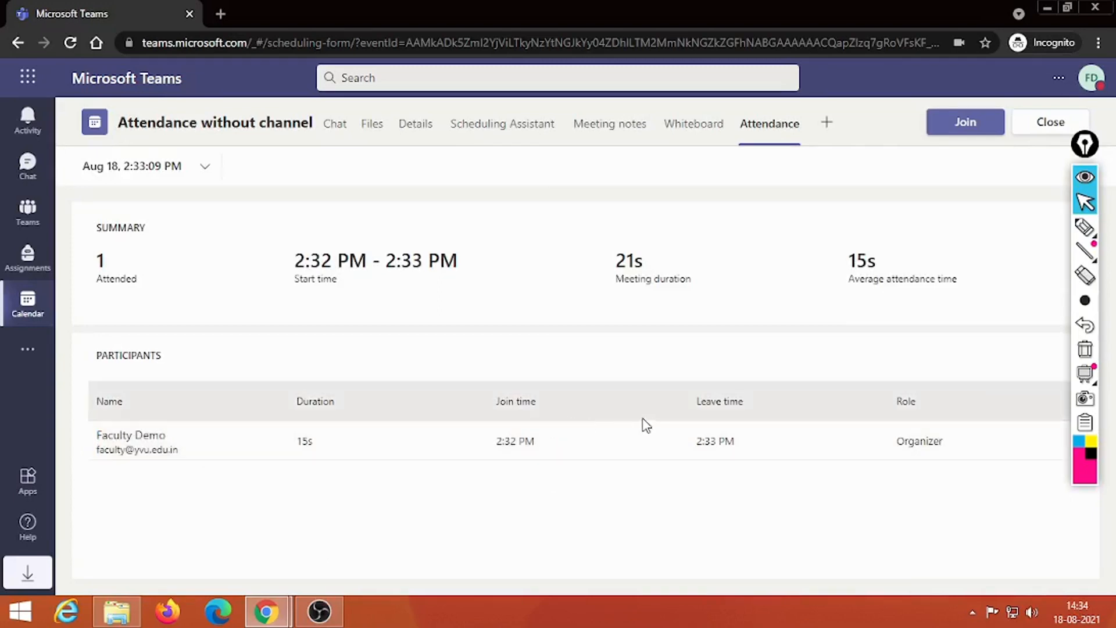
left_click_drag(993, 451, 319, 456)
left_click(642, 491)
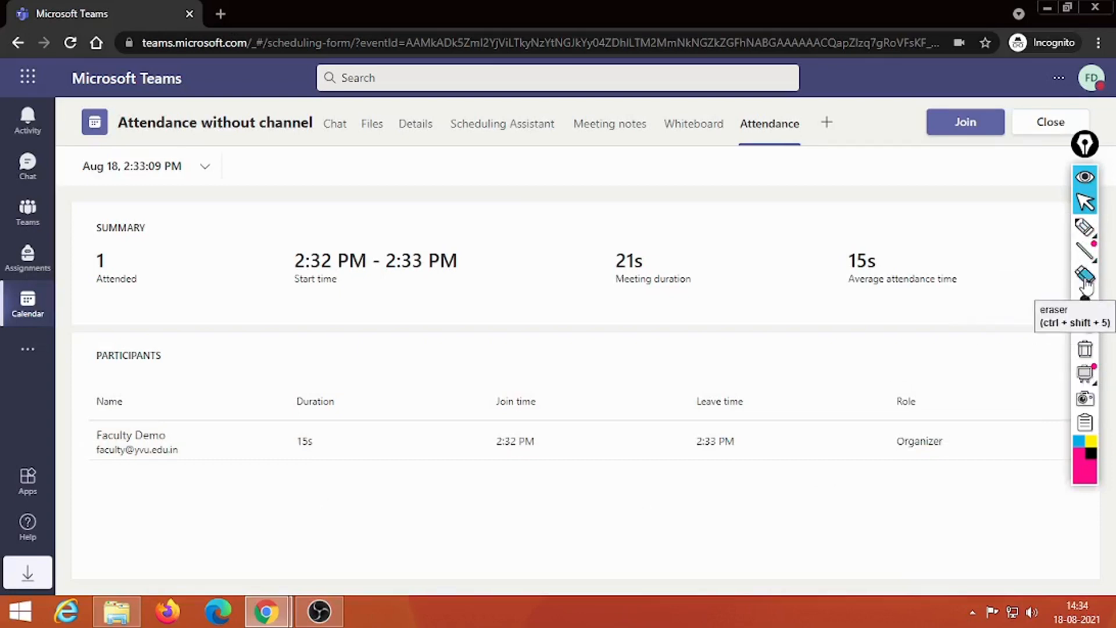
Step: Mark up the attendance summary (1 attended, 21s) on screen, then close the meeting details
left_click(1084, 227)
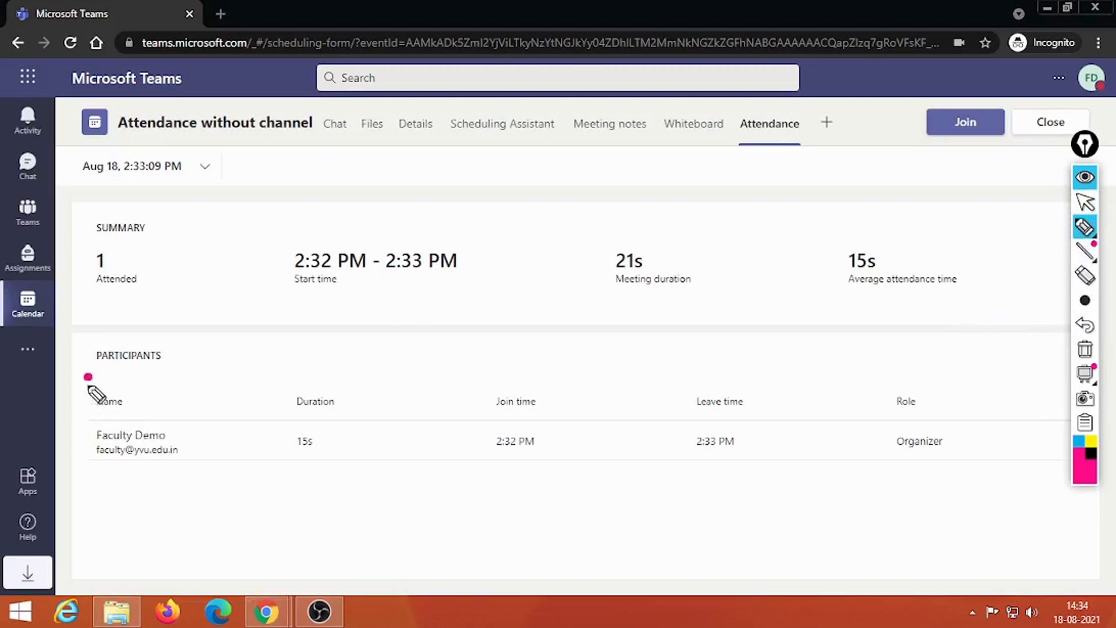
mouse_move(88, 377)
left_mouse_down()
mouse_move(103, 465)
mouse_move(1002, 461)
mouse_move(823, 397)
mouse_move(87, 386)
left_mouse_up()
mouse_move(157, 328)
left_mouse_down()
mouse_move(101, 336)
mouse_move(189, 390)
mouse_move(148, 324)
left_mouse_up()
mouse_move(165, 204)
left_mouse_down()
mouse_move(141, 211)
mouse_move(180, 302)
mouse_move(191, 224)
left_mouse_up()
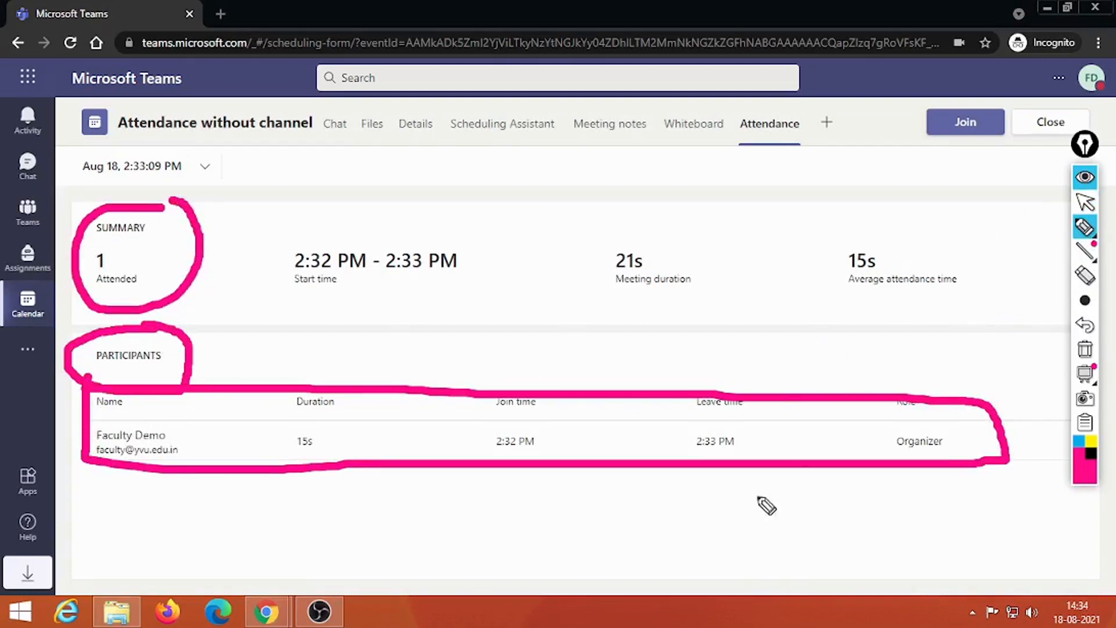
left_click(1084, 349)
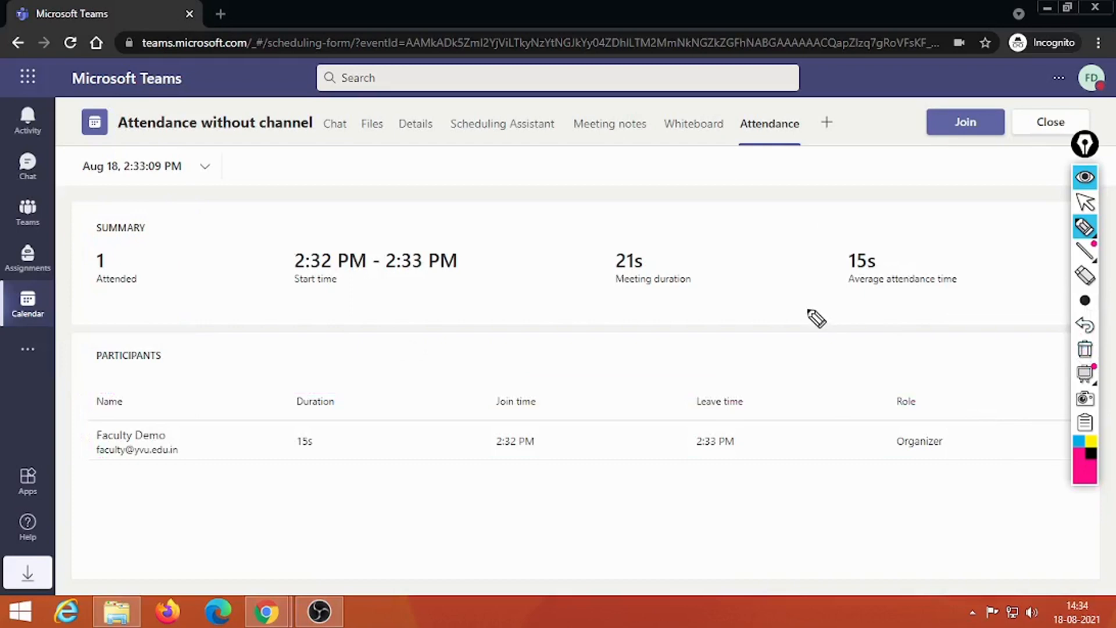
mouse_move(791, 94)
left_mouse_down()
mouse_move(748, 108)
mouse_move(802, 155)
mouse_move(788, 106)
left_mouse_up()
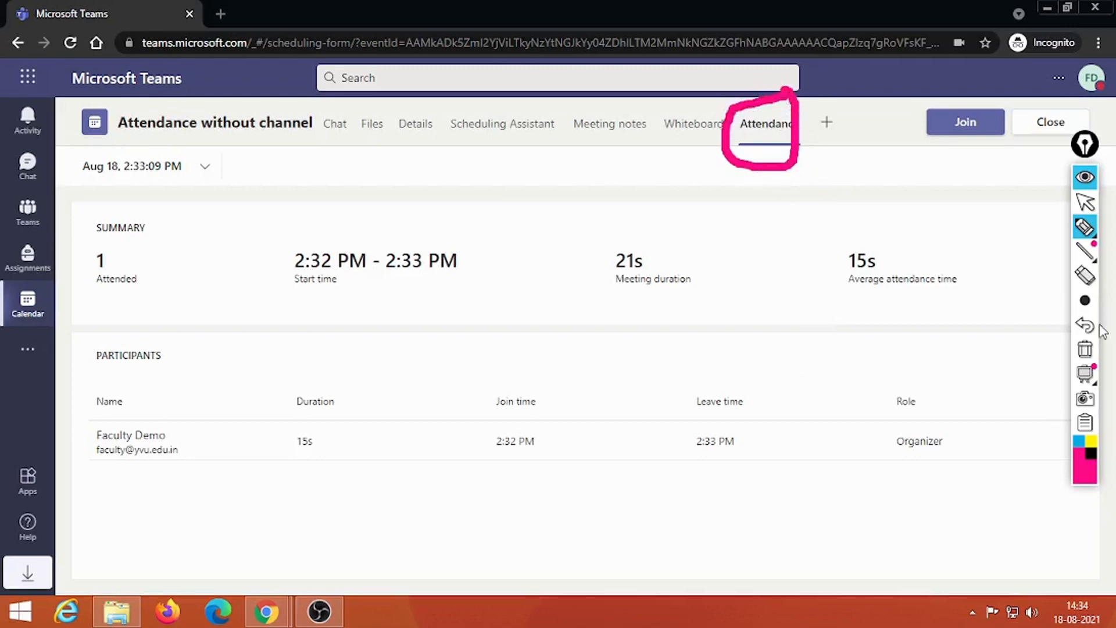
left_click(1086, 350)
left_click(1084, 202)
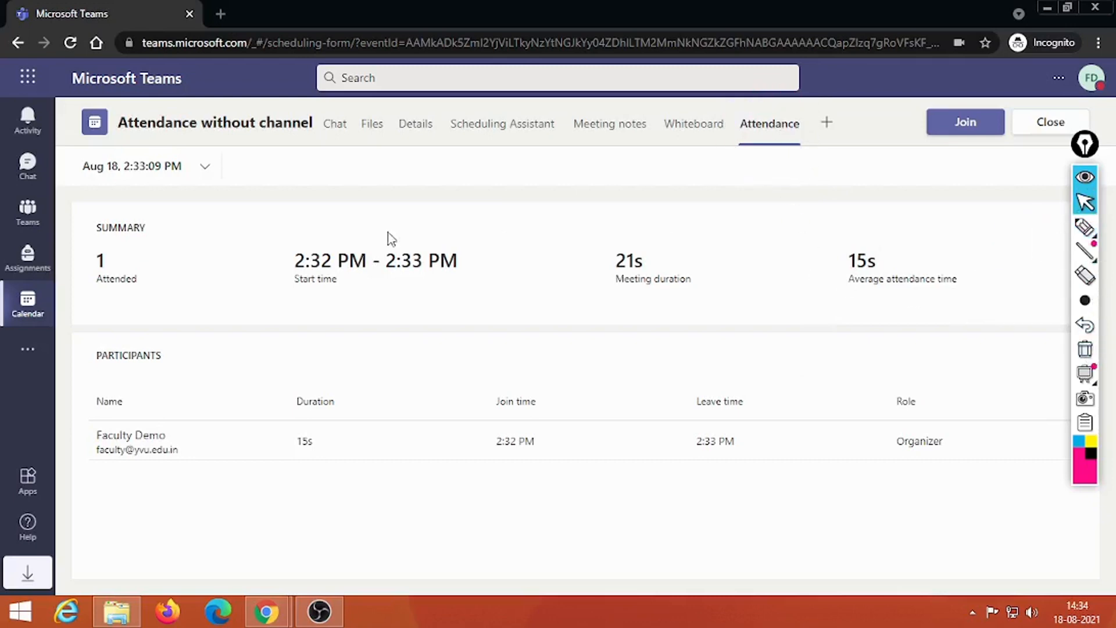
left_click(1048, 122)
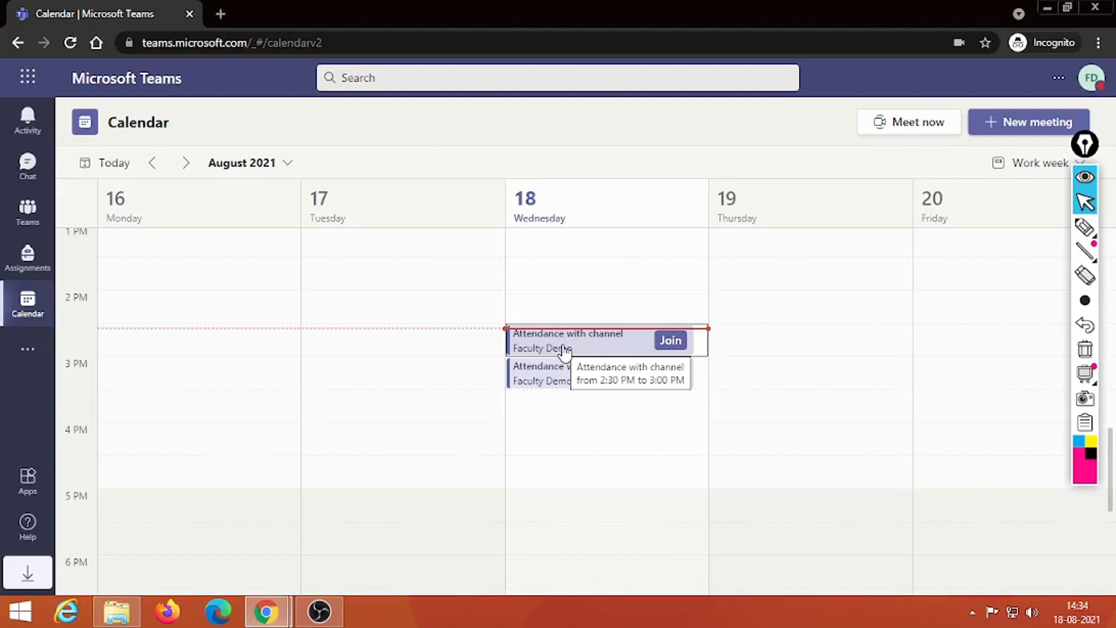
Step: Open the 'Attendance with channel' meeting details and mark the tab bar lacking an Attendance tab
left_click(568, 343)
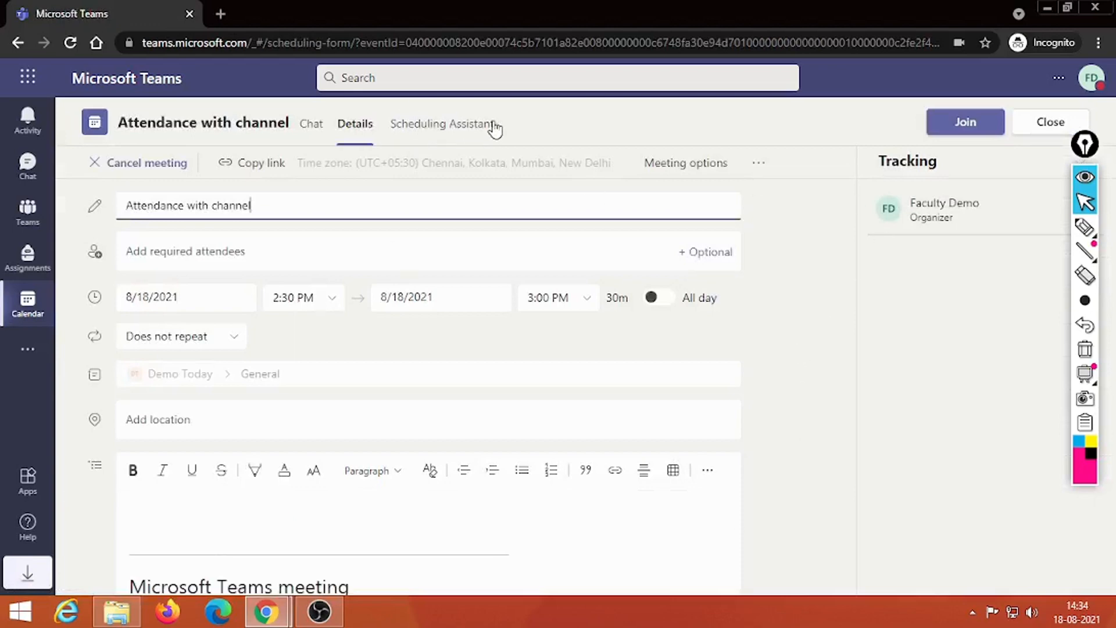
left_click(1083, 227)
mouse_move(539, 103)
left_mouse_down()
mouse_move(615, 138)
mouse_move(820, 130)
mouse_move(552, 107)
mouse_move(530, 121)
left_mouse_up()
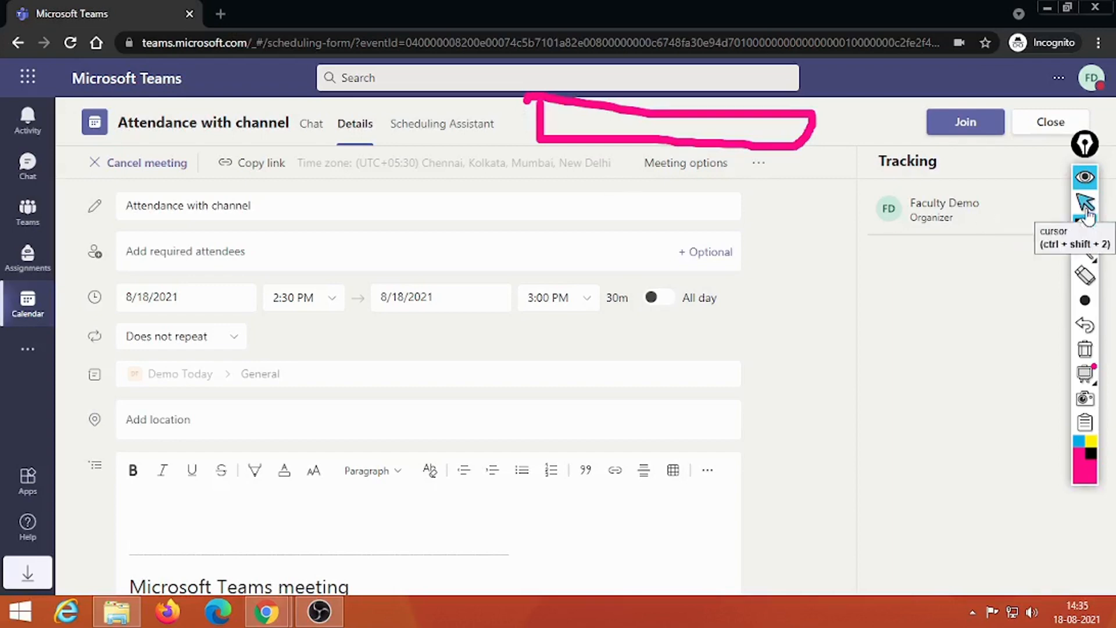
left_click(1085, 349)
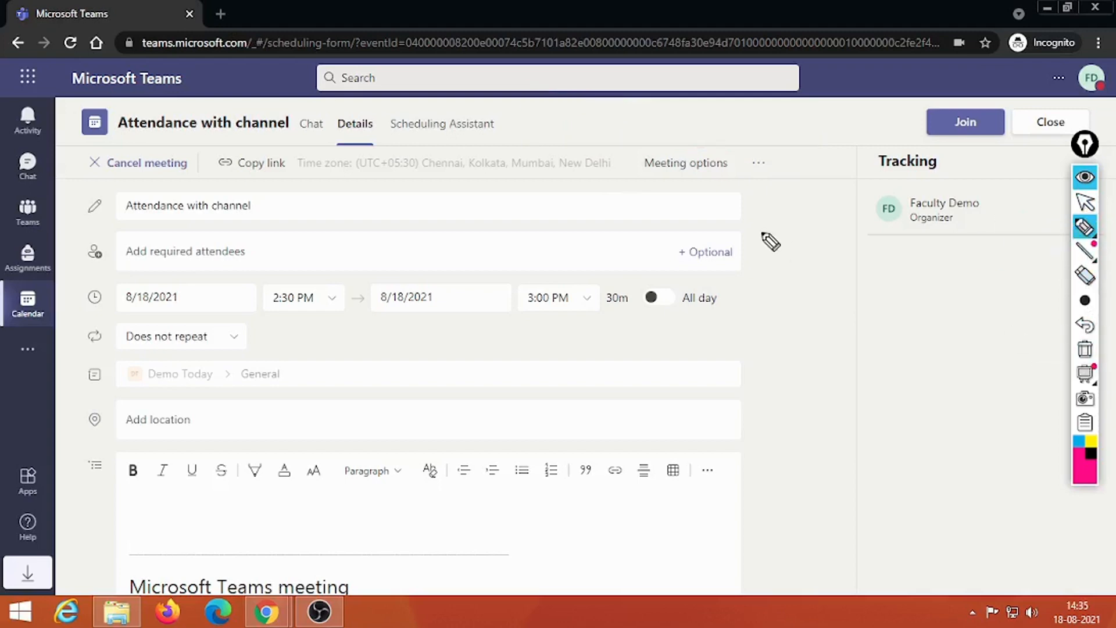